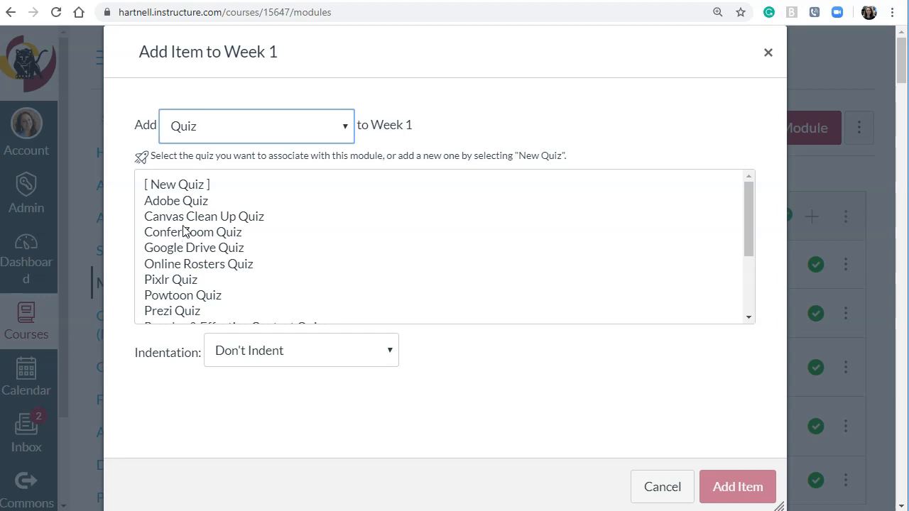
Step: Create a new quiz named "Week 1 Quiz" in the Assignments group and add it to the Week 1 module
left_click(163, 186)
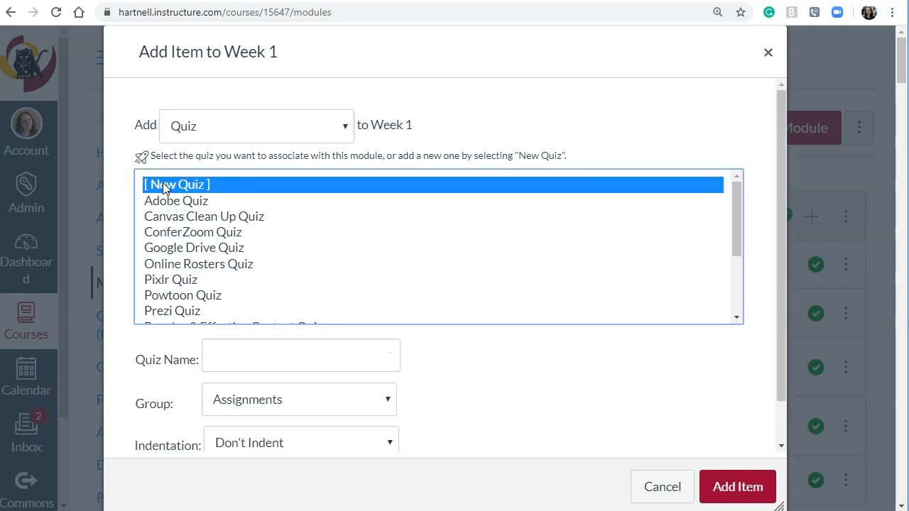
left_click(295, 358)
type("Week 1 Quiz")
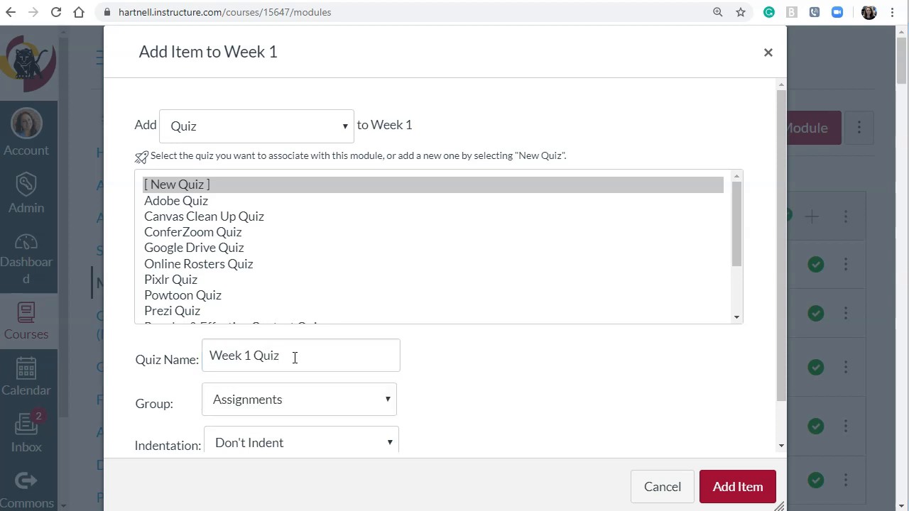
left_click(753, 492)
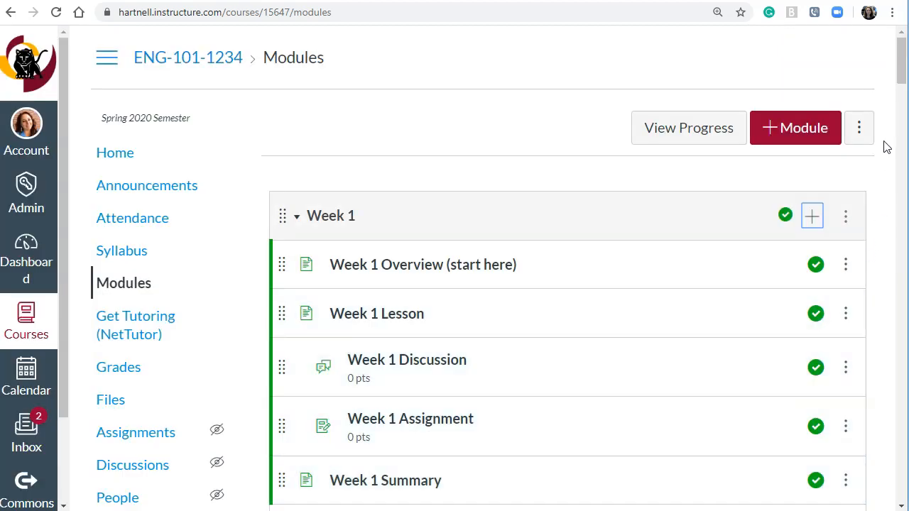
Step: Open the Week 1 Quiz from the Week 1 module for editing
left_click_drag(902, 61, 904, 75)
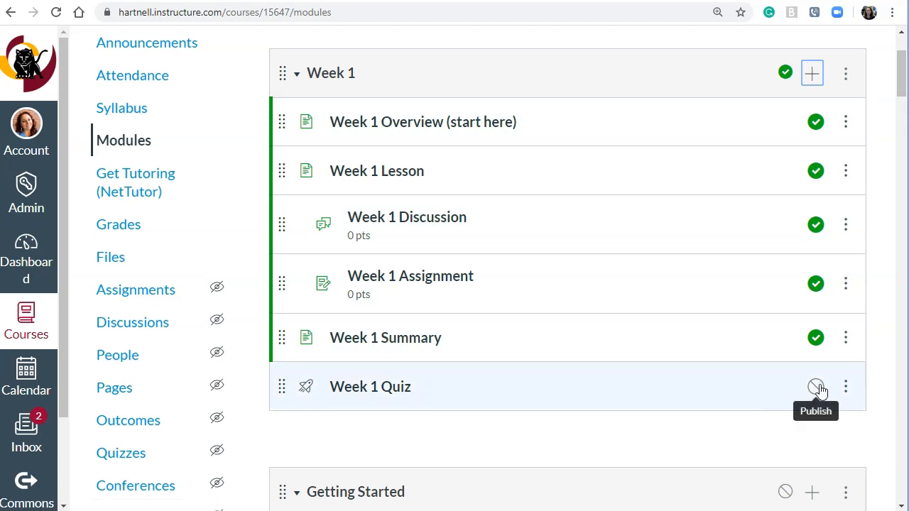
left_click(374, 390)
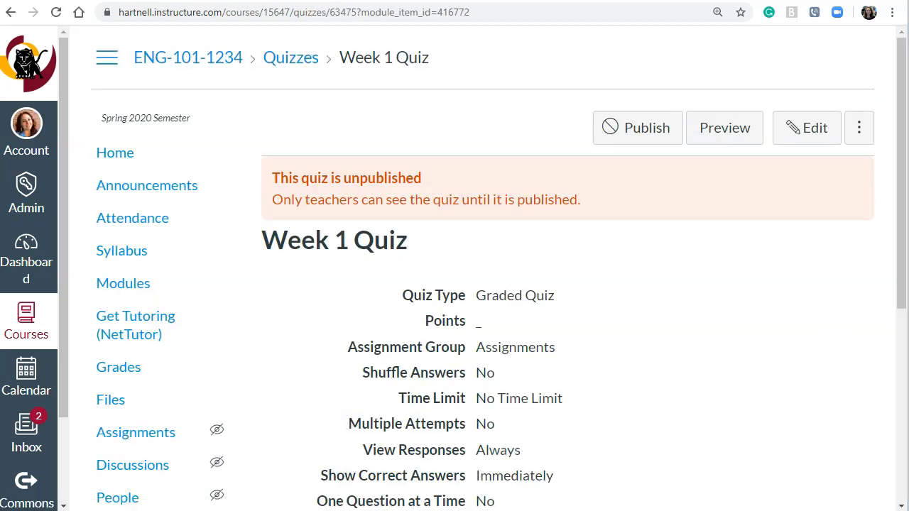
left_click(810, 141)
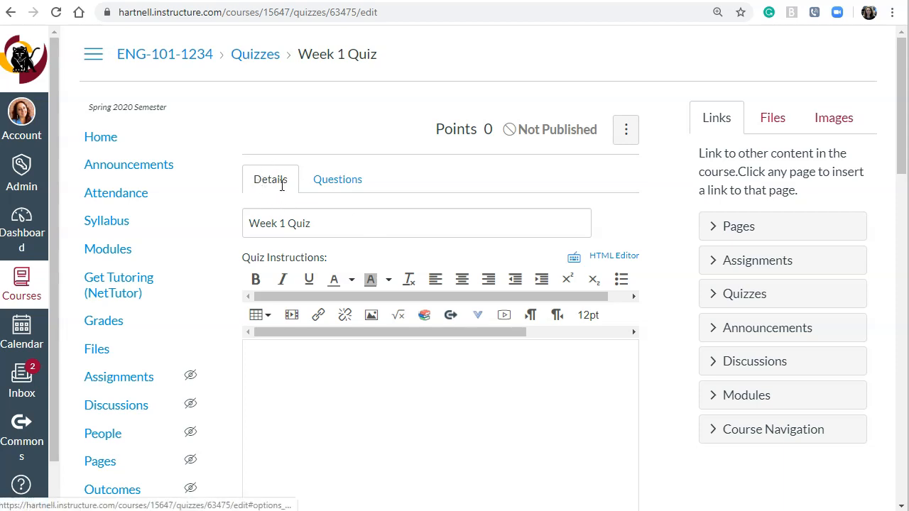
Step: Look over the quiz's details and its questions area, and return to the details
mouse_move(903, 69)
left_mouse_down()
mouse_move(904, 392)
mouse_move(892, 57)
left_mouse_up()
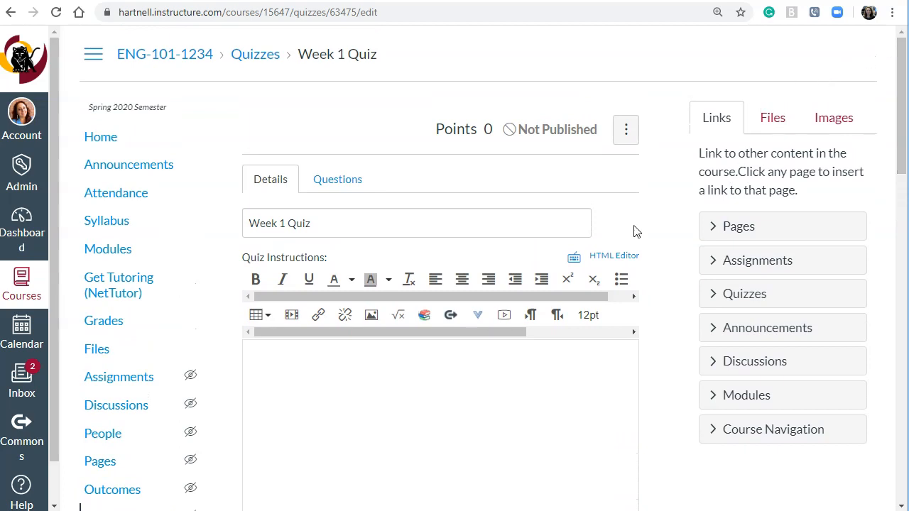
left_click(323, 183)
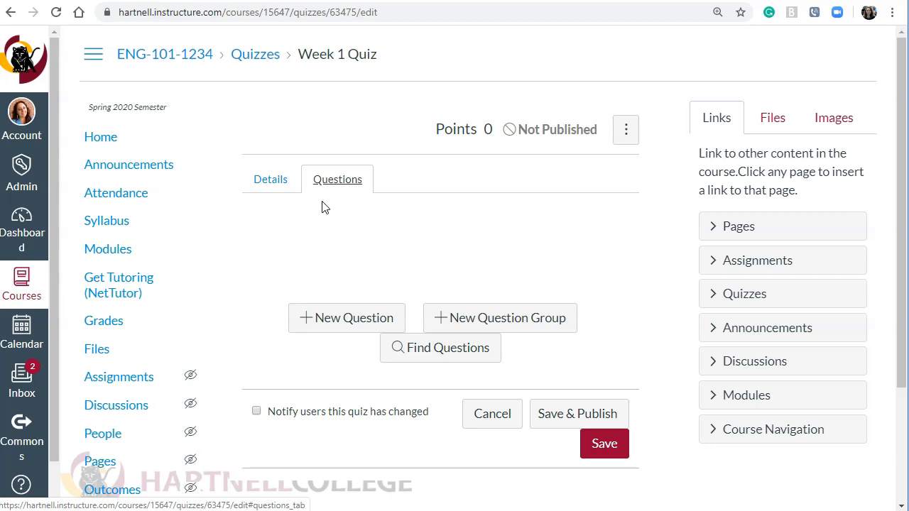
left_click(272, 183)
Step: Choose Graded Quiz as the quiz type
left_click_drag(903, 48, 896, 218)
left_click(543, 96)
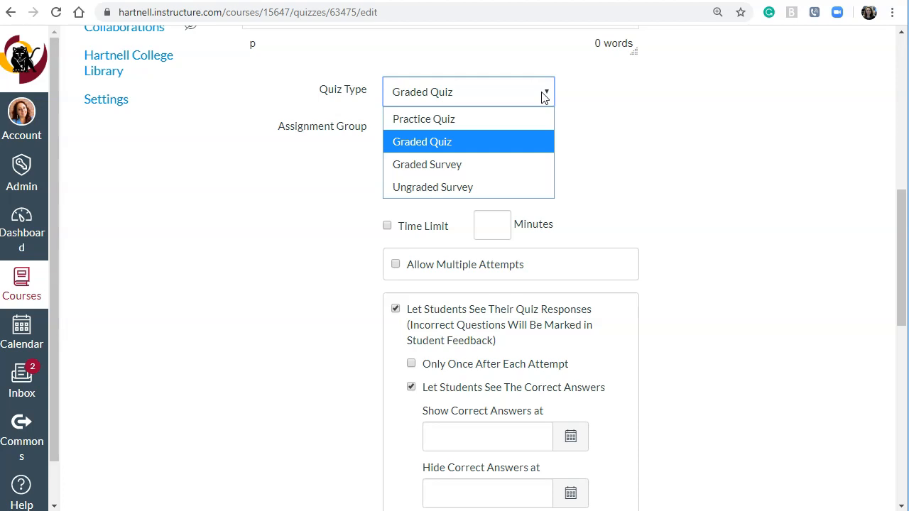
left_click(482, 149)
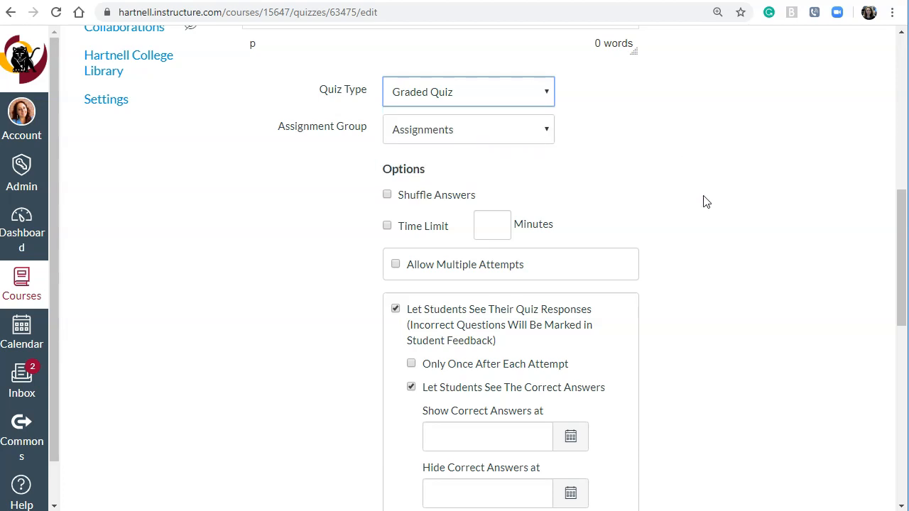
Step: Enable answer shuffling for the quiz and set a time limit of 60 minutes
left_click_drag(899, 203, 905, 241)
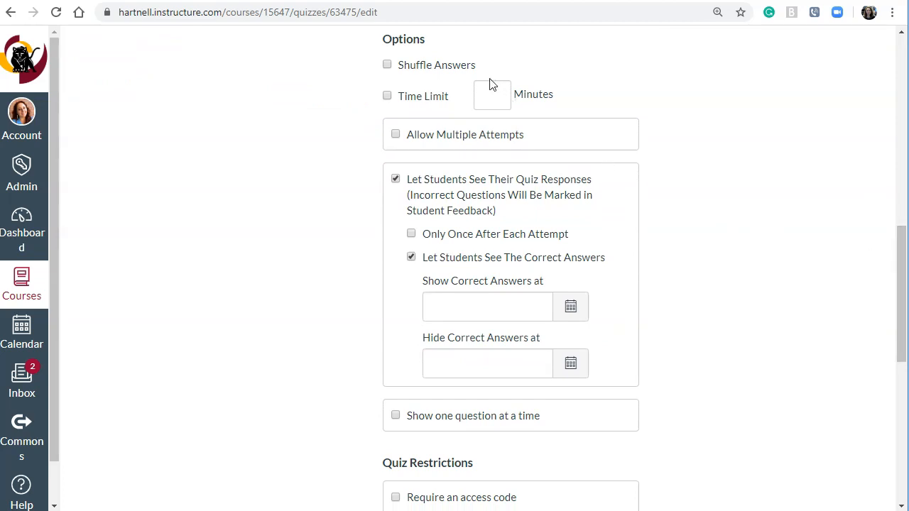
left_click(388, 66)
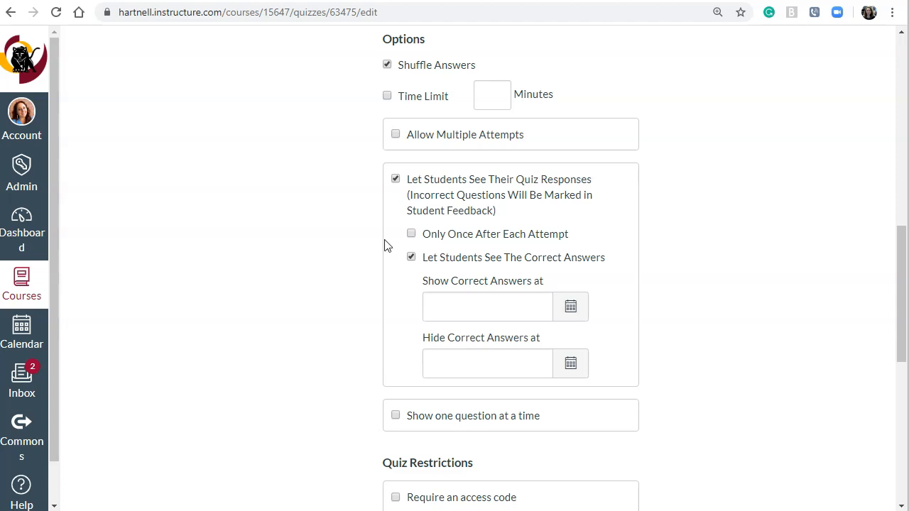
left_click(387, 96)
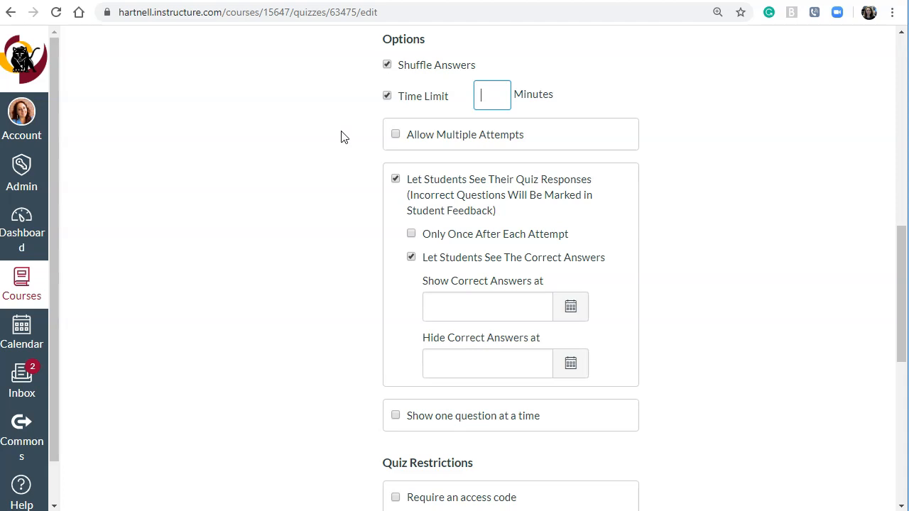
type("60")
left_click(335, 198)
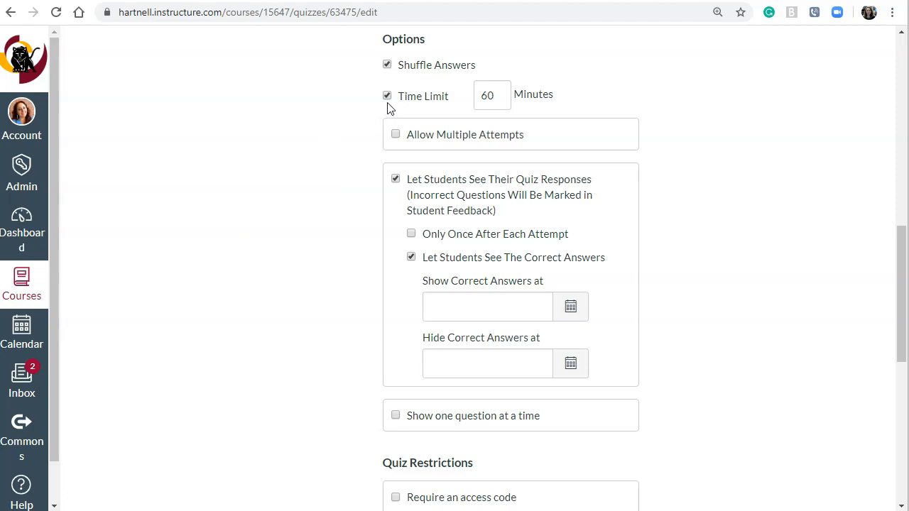
Step: Allow multiple attempts on the quiz, limited to 2, with the average score kept
left_click(395, 135)
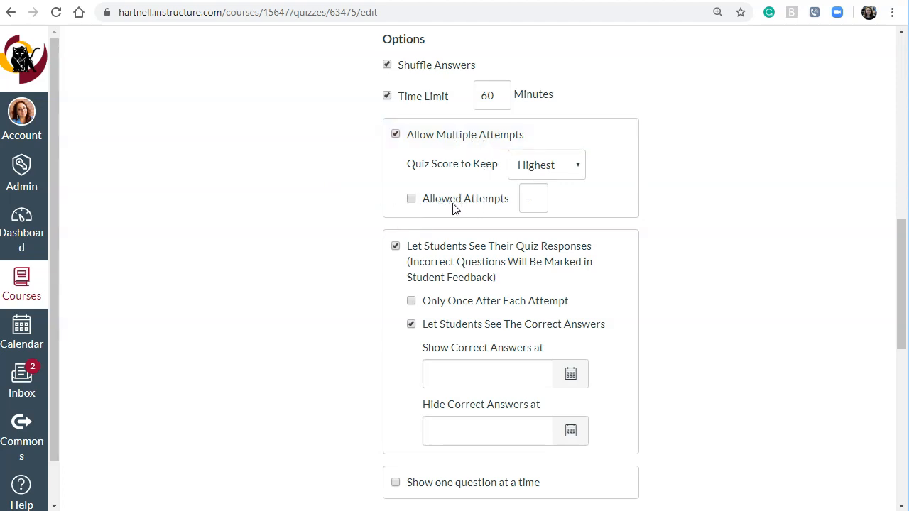
left_click(411, 200)
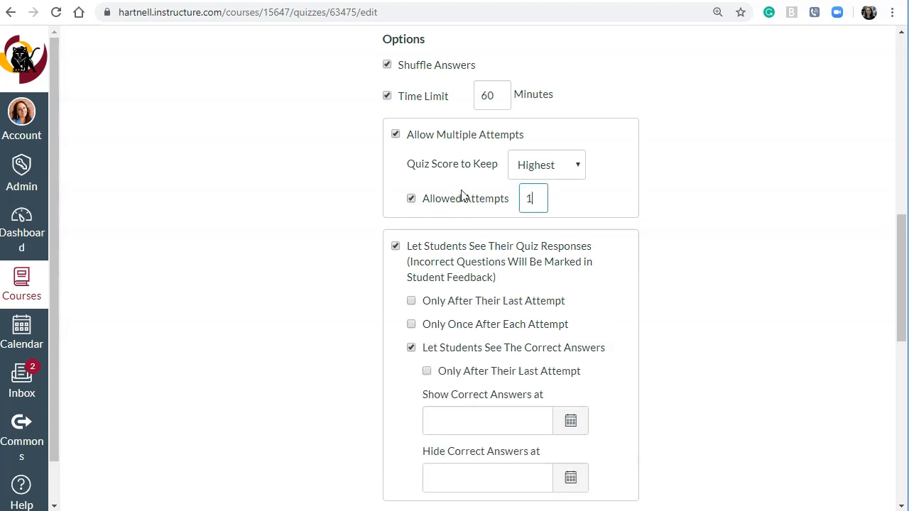
key("BackSpace")
type("2")
left_click(580, 168)
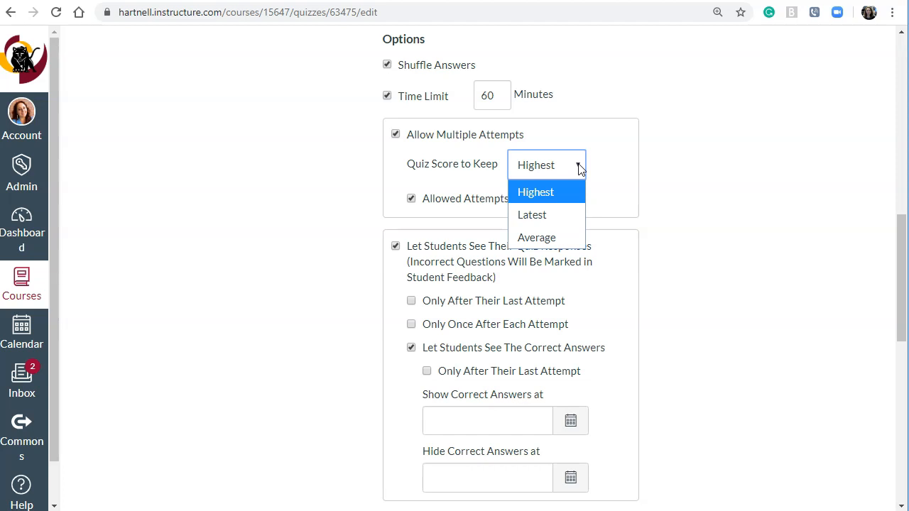
left_click(576, 240)
Step: Let students see their quiz responses only after their last attempt, with the correct answers shown
left_click_drag(901, 225, 899, 276)
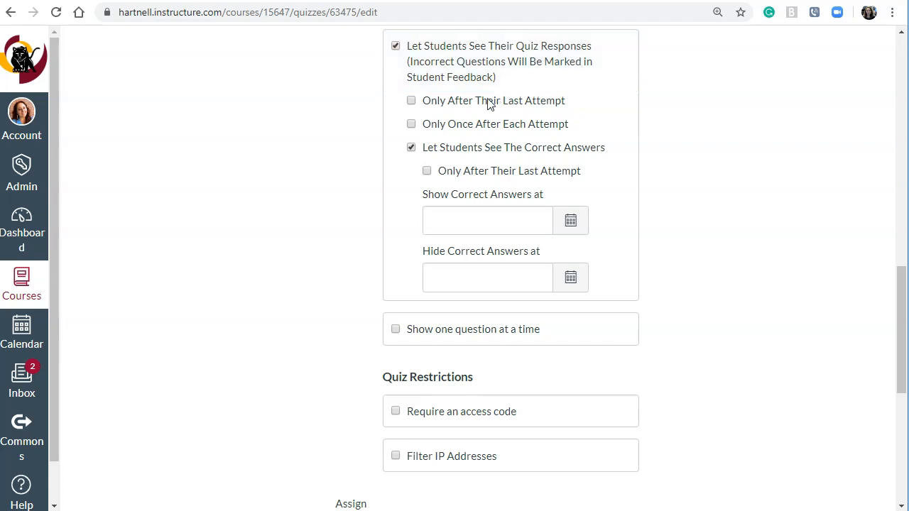
left_click(411, 125)
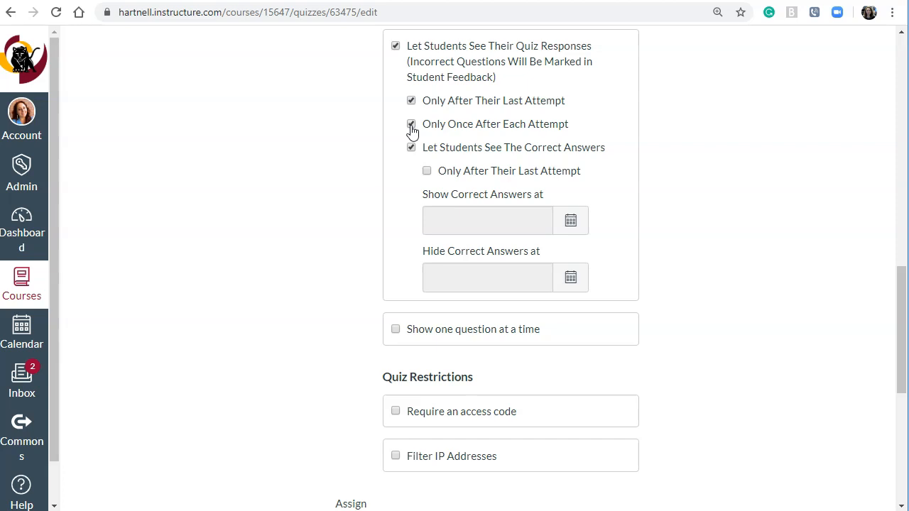
left_click(411, 125)
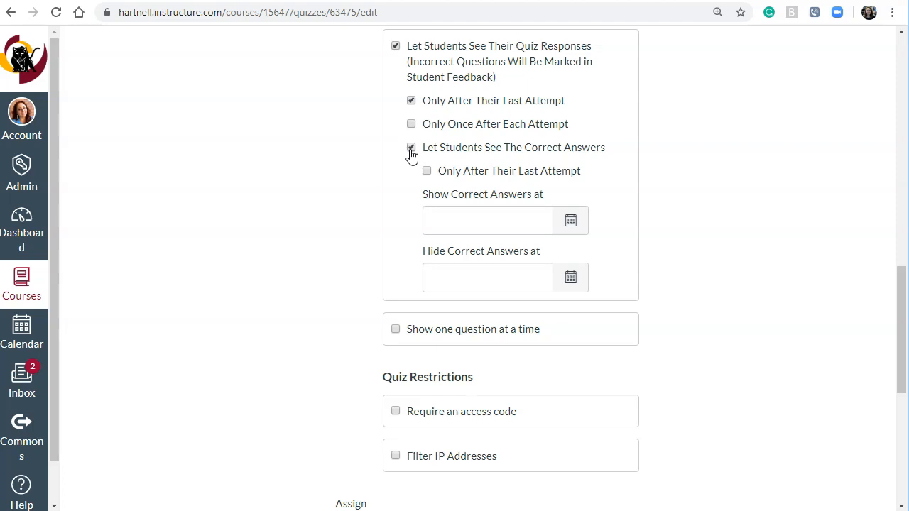
left_click(412, 147)
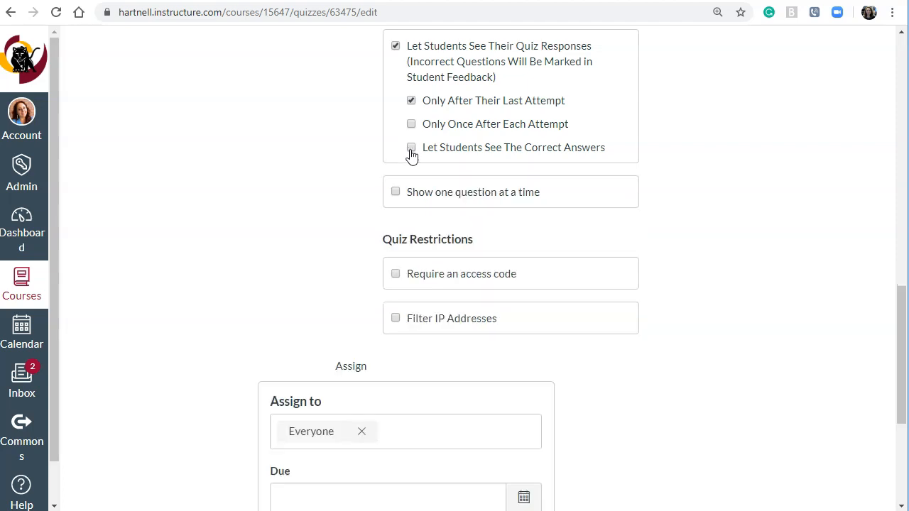
left_click(411, 148)
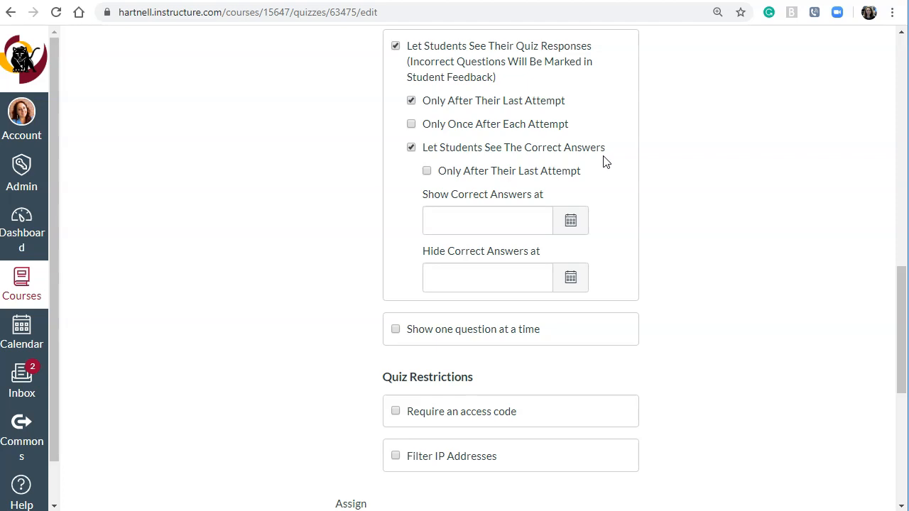
left_click(411, 147)
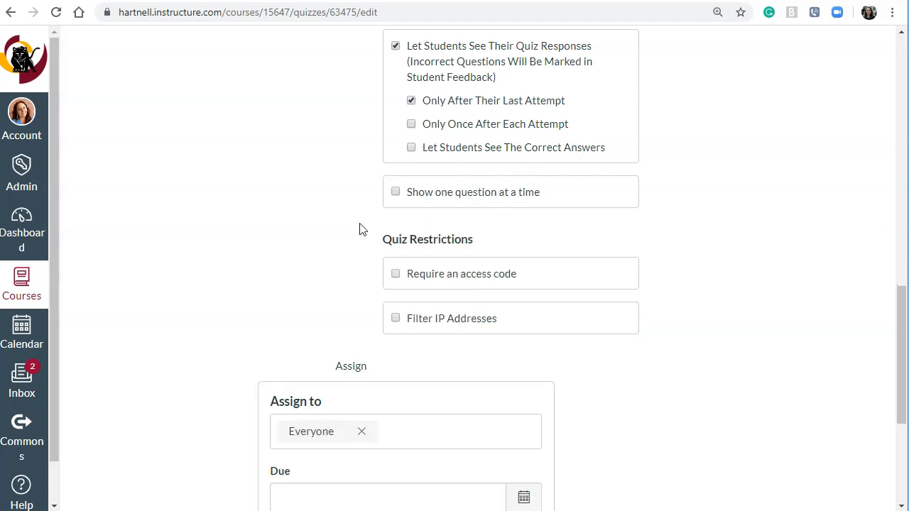
left_click(411, 149)
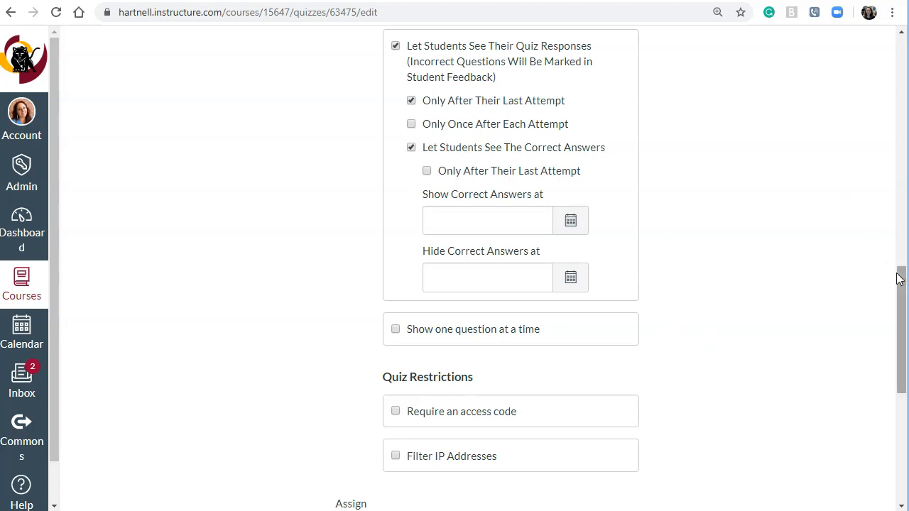
Step: Try showing one question at a time with questions locked after answering
scroll(891, 268, "down", 2)
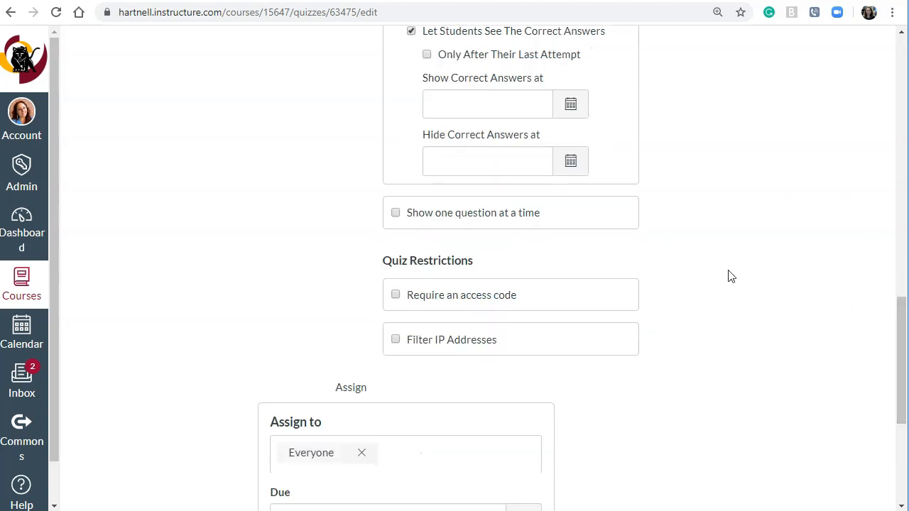
left_click(395, 214)
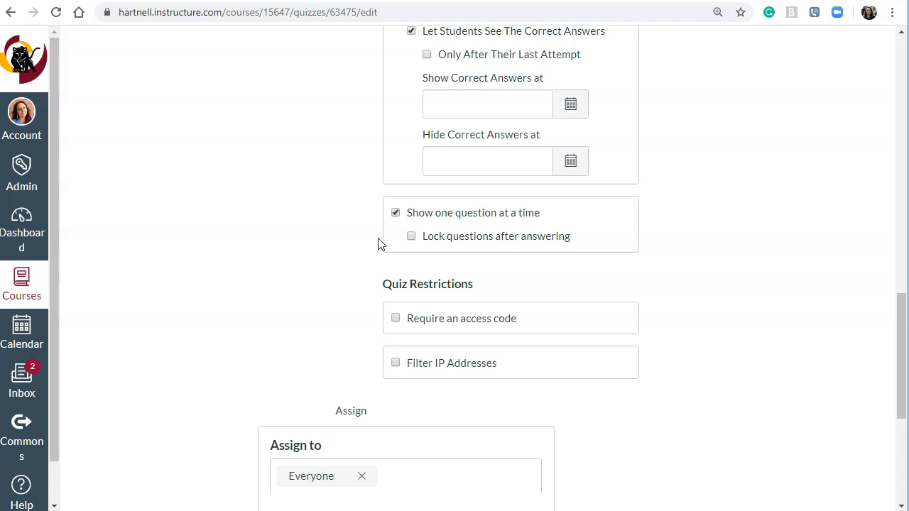
left_click(411, 237)
left_click(411, 236)
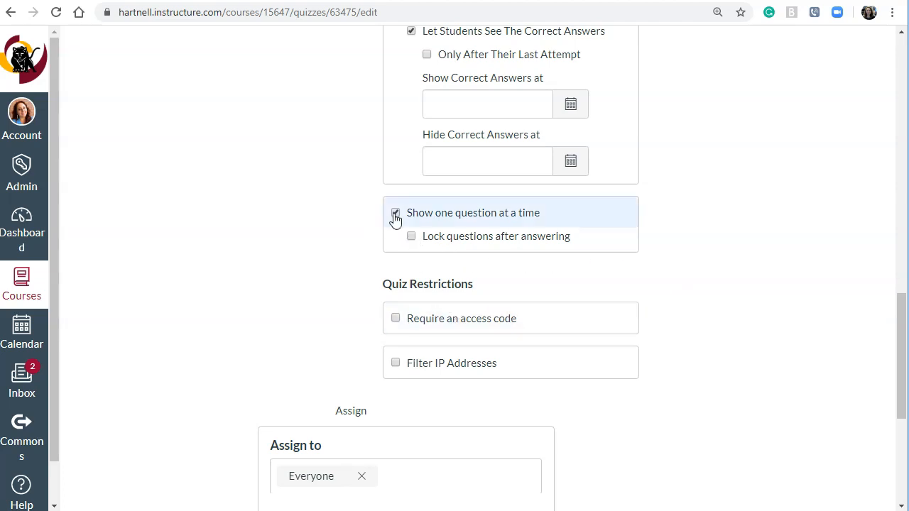
left_click(396, 213)
Step: Try requiring an access code for the quiz
left_click_drag(899, 313, 878, 349)
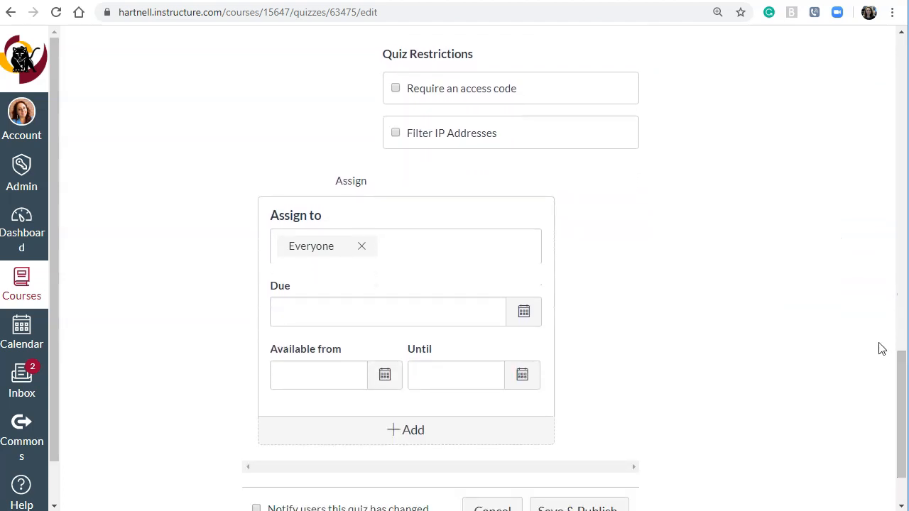
left_click(396, 88)
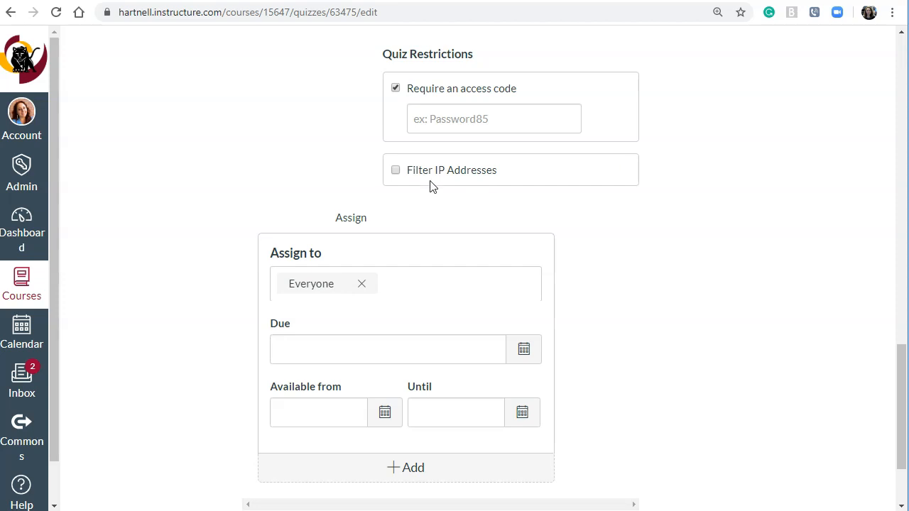
mouse_move(899, 354)
left_mouse_down()
mouse_move(904, 370)
mouse_move(901, 363)
left_mouse_up()
left_click(399, 53)
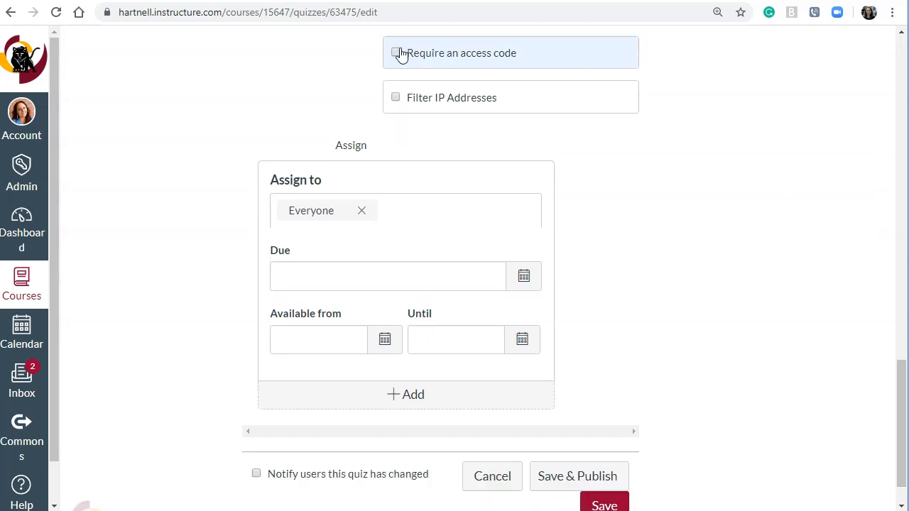
Step: Review the chosen time limit and attempt options, and the quiz's assignment and due date section
scroll(904, 387, "down", 1)
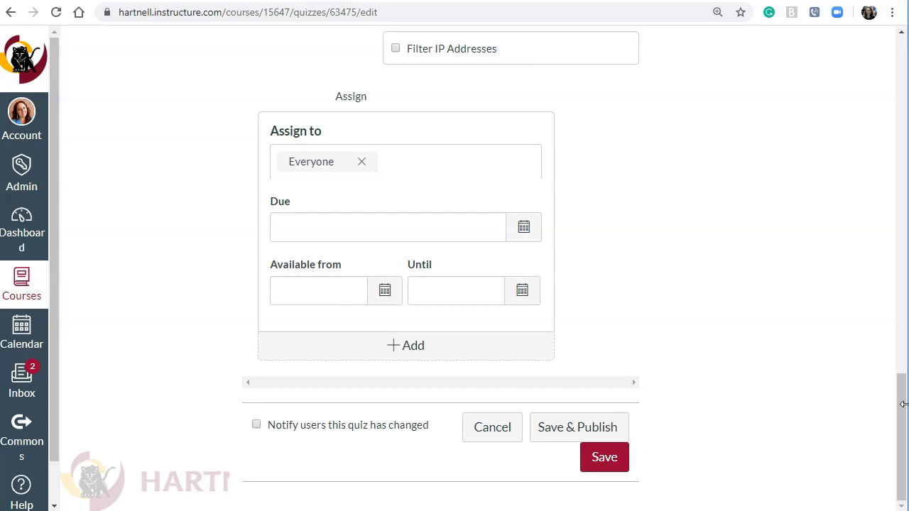
left_click_drag(904, 407, 897, 197)
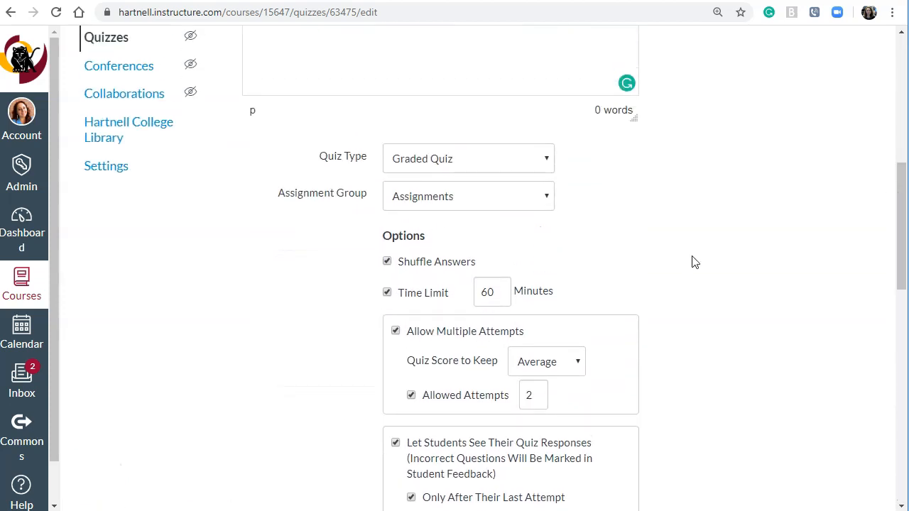
left_click_drag(499, 266, 561, 296)
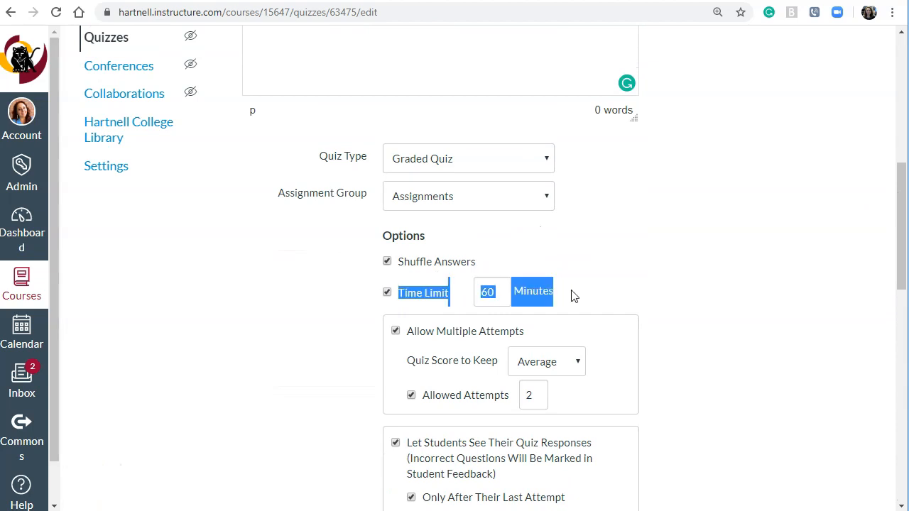
left_click(577, 295)
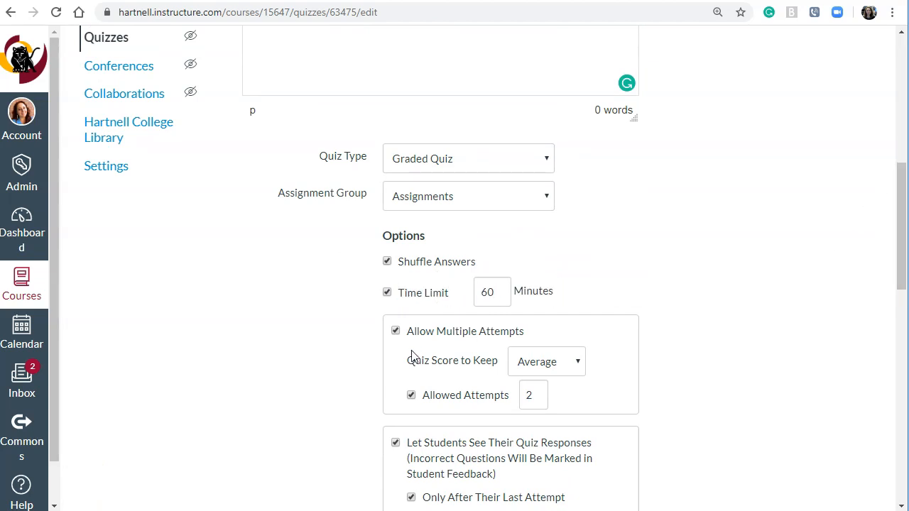
left_click_drag(902, 174, 887, 373)
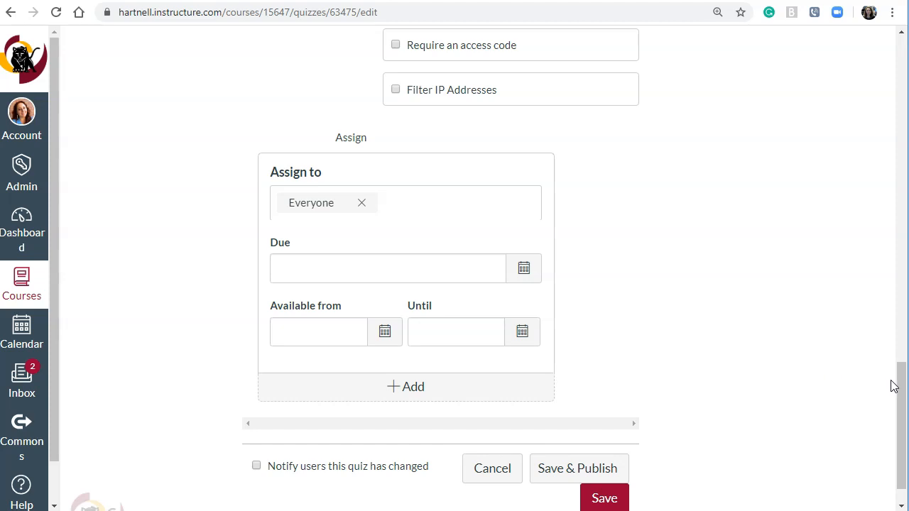
Step: Try adding a second assignment block to the quiz, assigned to Student A
left_click_drag(900, 390, 904, 205)
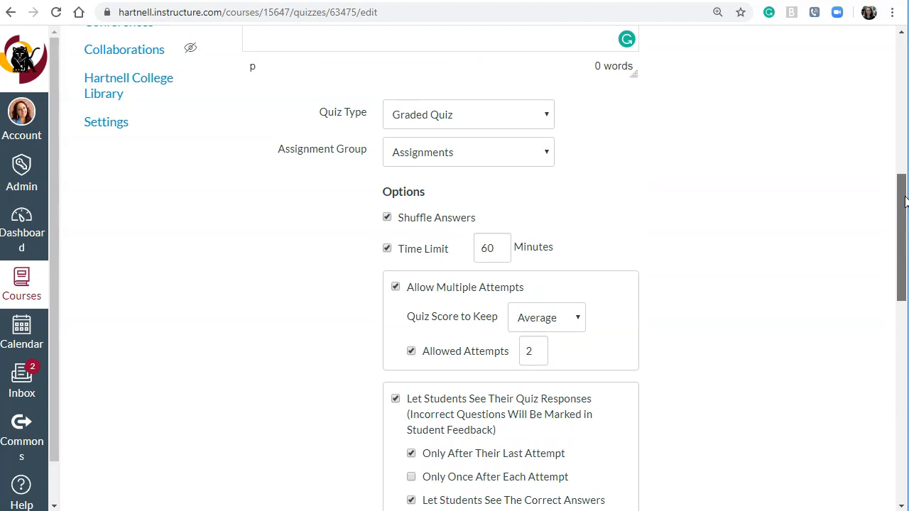
left_click_drag(904, 203, 887, 380)
scroll(781, 379, "down", 1)
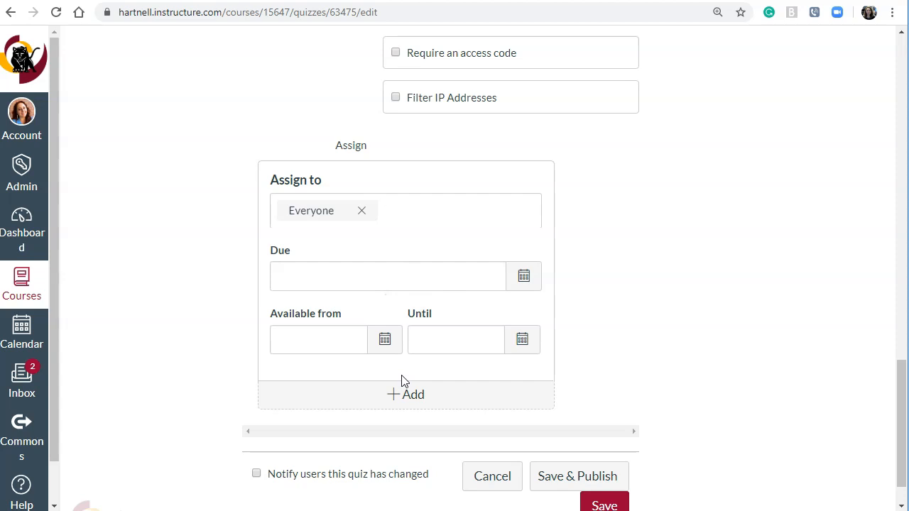
left_click(406, 393)
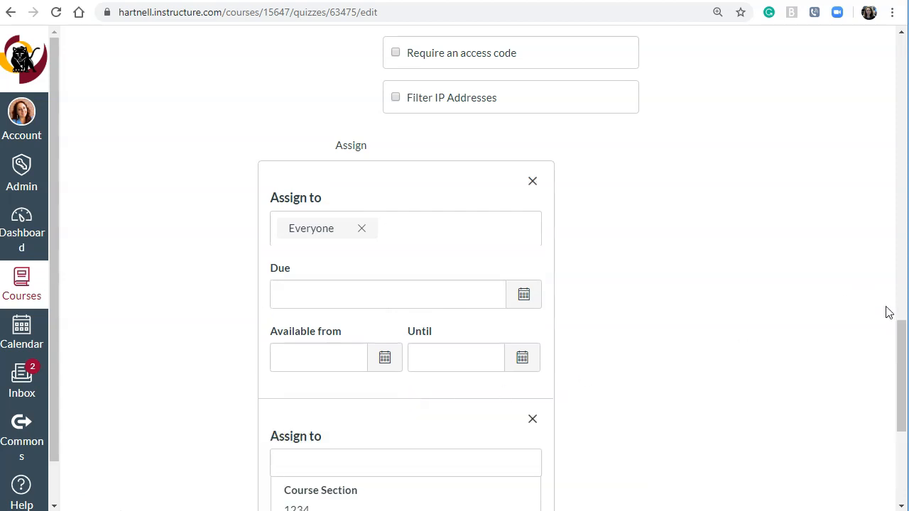
left_click_drag(902, 375, 902, 405)
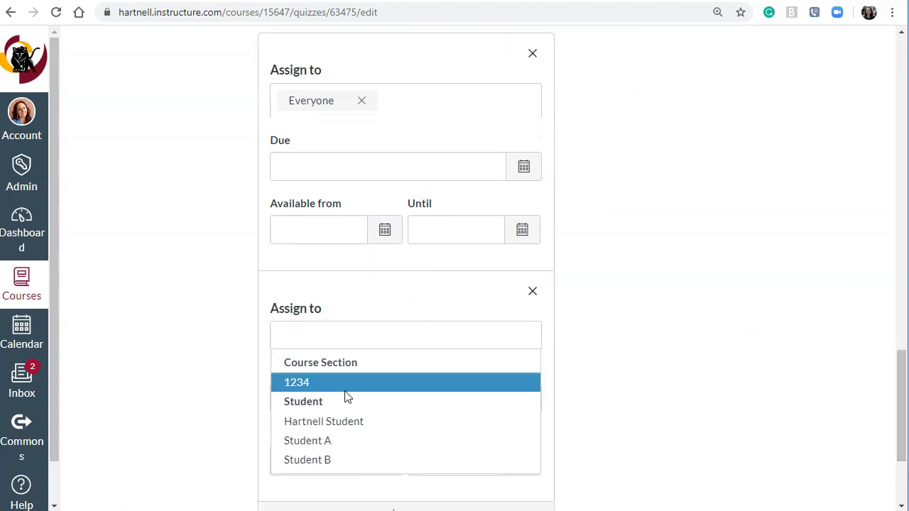
left_click(310, 441)
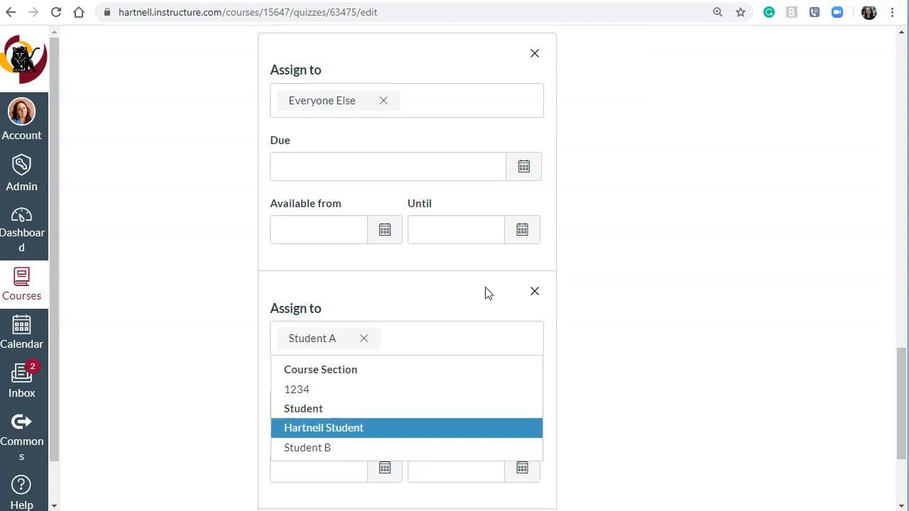
left_click(479, 480)
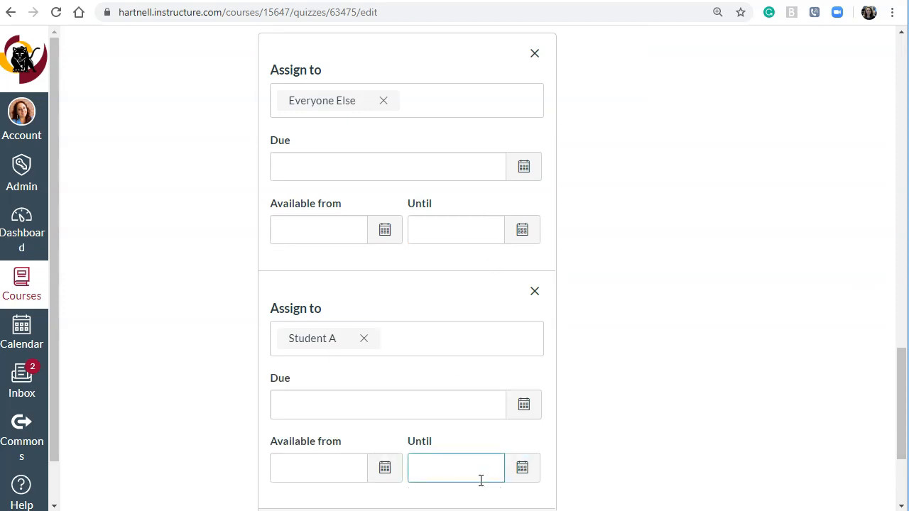
Step: Review the quiz's time limit option and the date fields of both assignment blocks
left_click_drag(902, 398, 902, 203)
left_click_drag(576, 269, 388, 265)
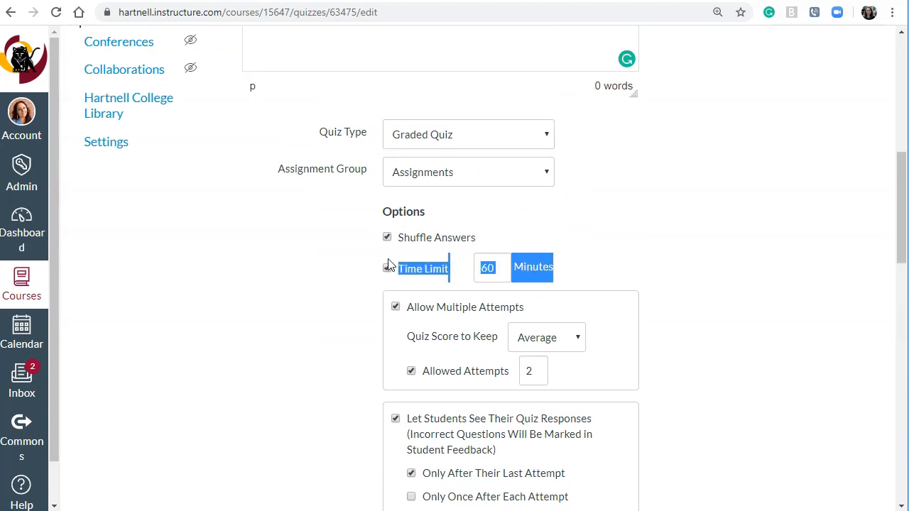
left_click(717, 273)
left_click_drag(900, 206, 887, 391)
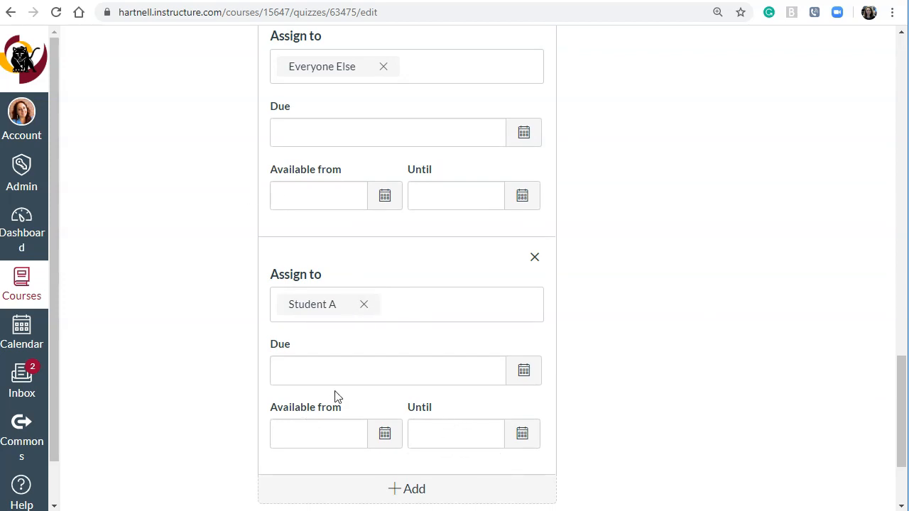
scroll(685, 358, "down", 2)
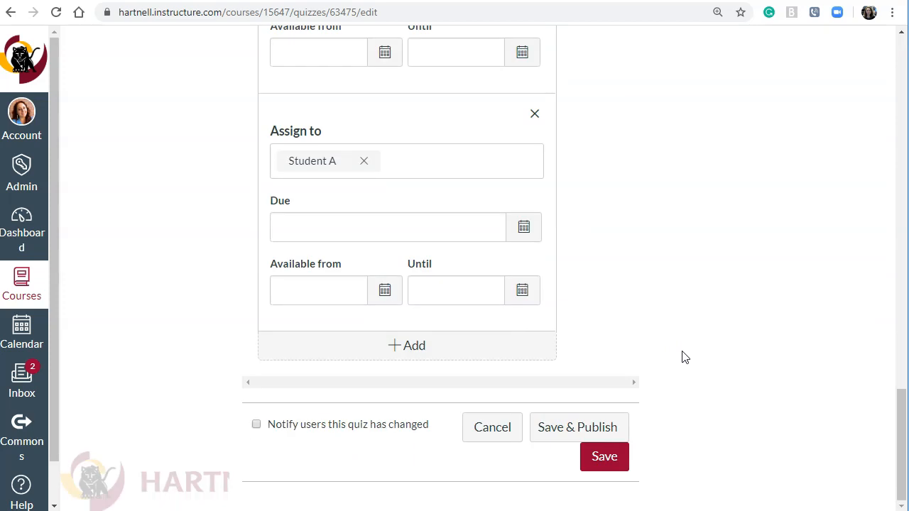
Step: Enter "Quiz Instructions Here" as the instructions of the Week 1 Quiz
scroll(685, 357, "up", 15)
scroll(685, 357, "up", 2)
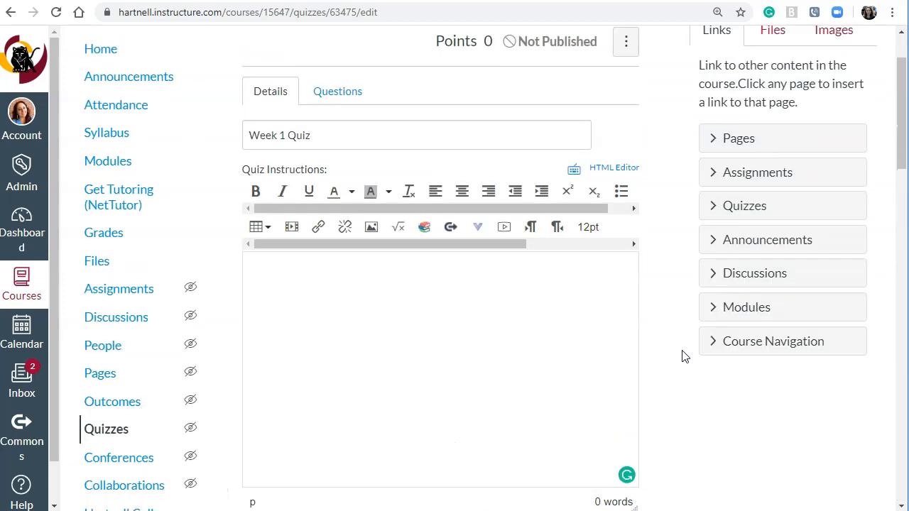
left_click(424, 372)
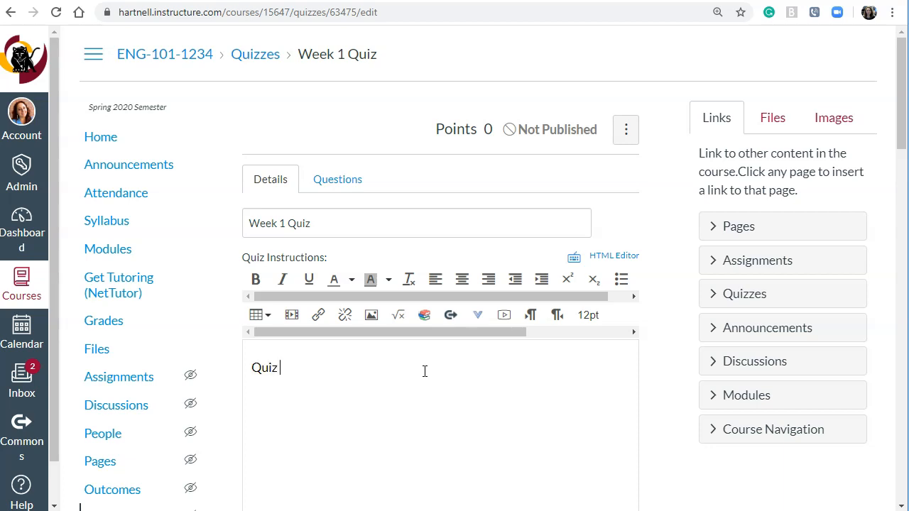
type("uctions Here")
Step: Remove the separate assignment block for Student A and save the quiz without publishing it
scroll(503, 286, "down", 12)
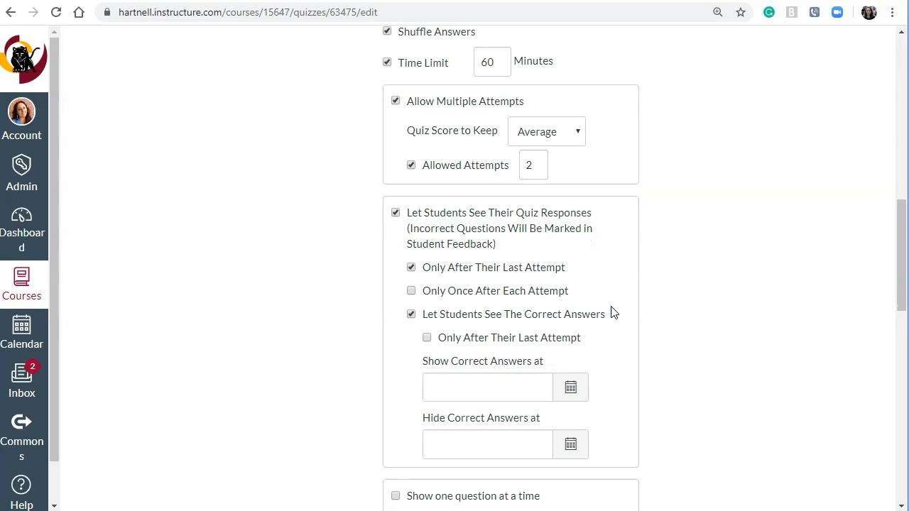
scroll(618, 313, "down", 10)
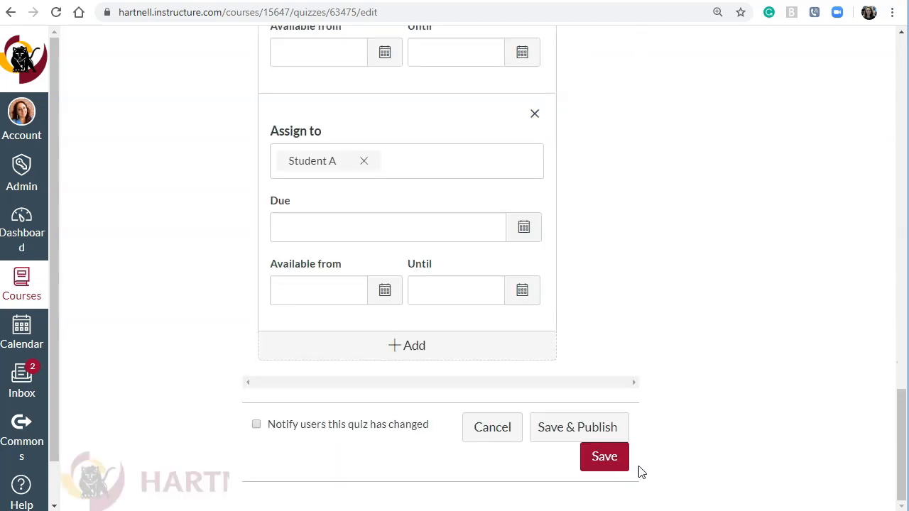
left_click(537, 115)
left_click(669, 213)
left_click(601, 462)
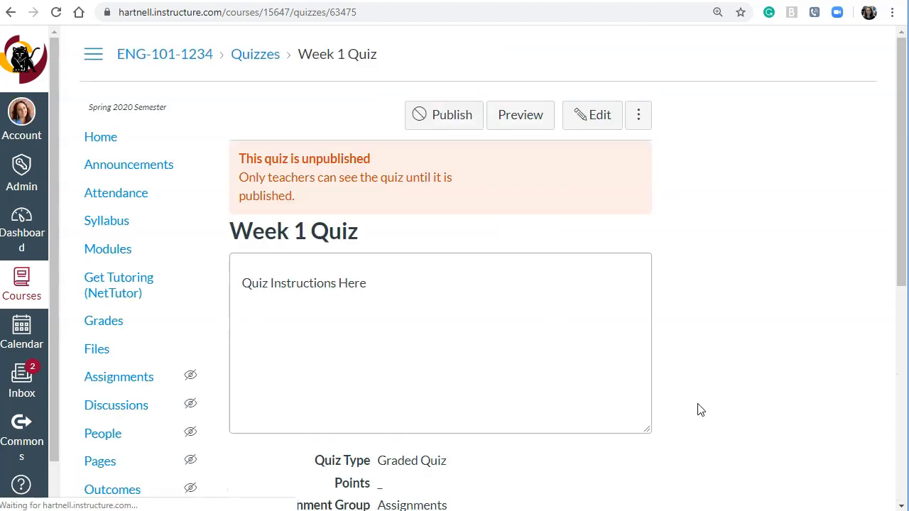
Step: Review the saved quiz's instructions and its list of settings, from quiz type to one question at a time
left_click_drag(243, 284, 387, 287)
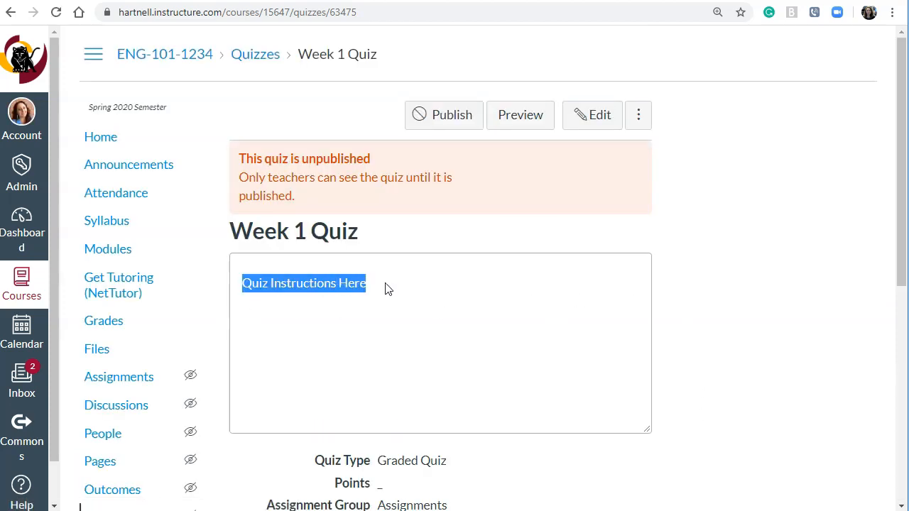
left_click(462, 295)
left_click_drag(898, 139, 903, 256)
left_click_drag(292, 222, 406, 464)
left_click(522, 343)
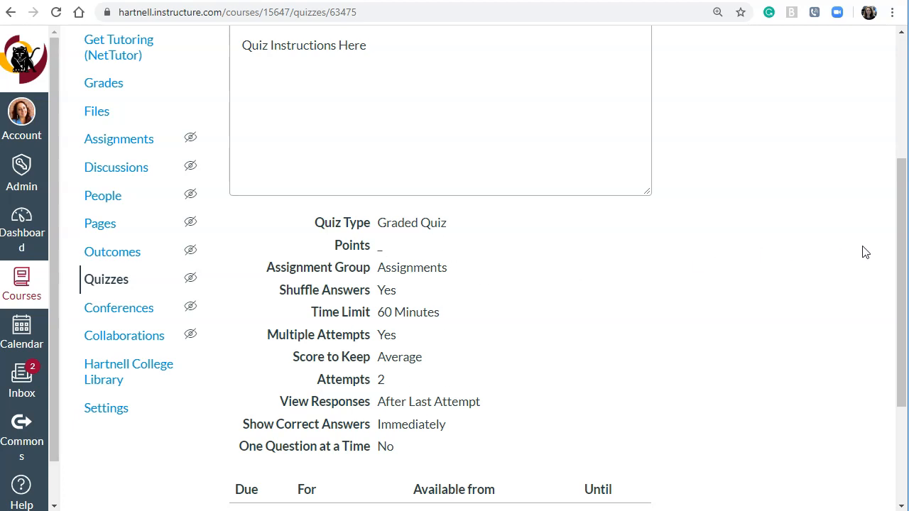
scroll(866, 252, "up", 4)
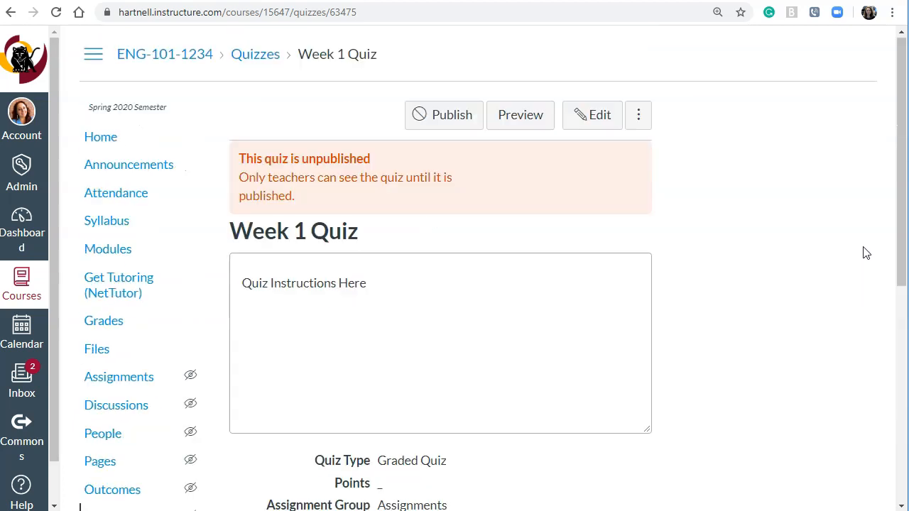
Step: Reopen the Week 1 Quiz for editing and start a new question in it
left_click(594, 114)
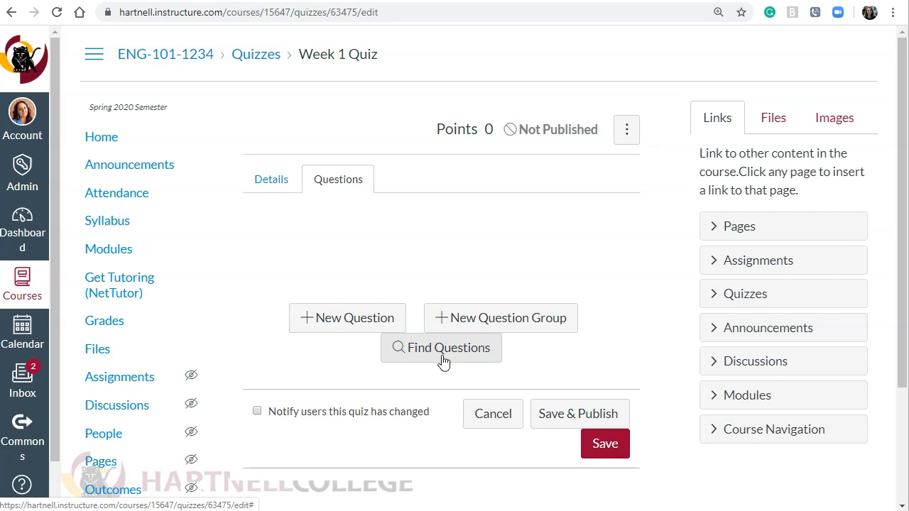
left_click(341, 320)
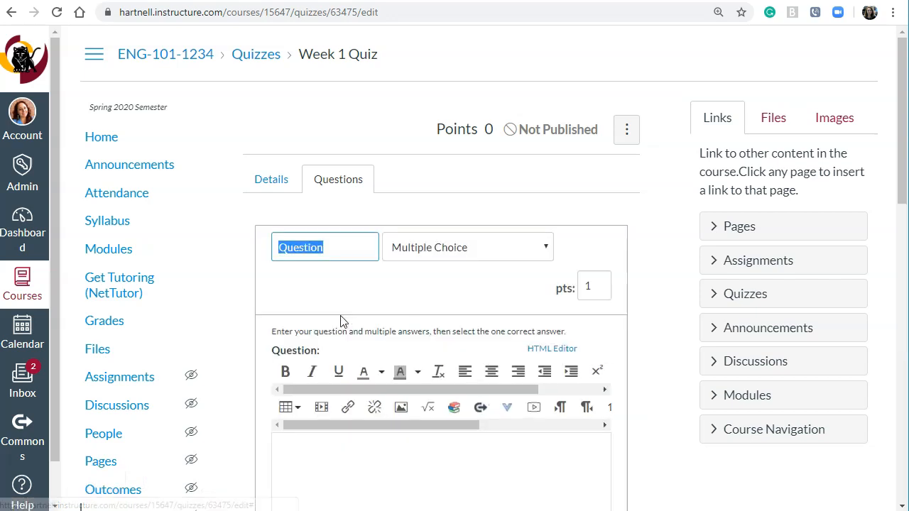
Step: Try the Multiple Dropdowns question type, read its instructions, and set the type back to Multiple Choice
left_click(538, 254)
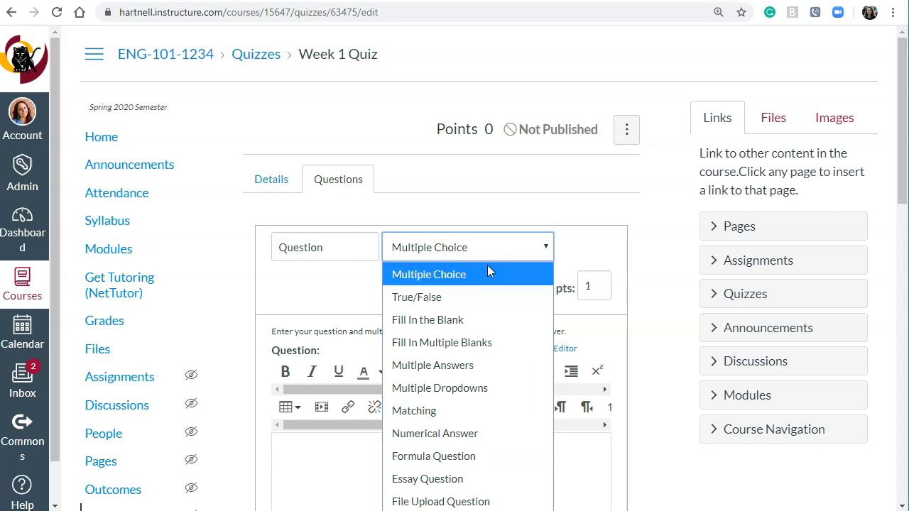
left_click(444, 387)
scroll(888, 167, "down", 3)
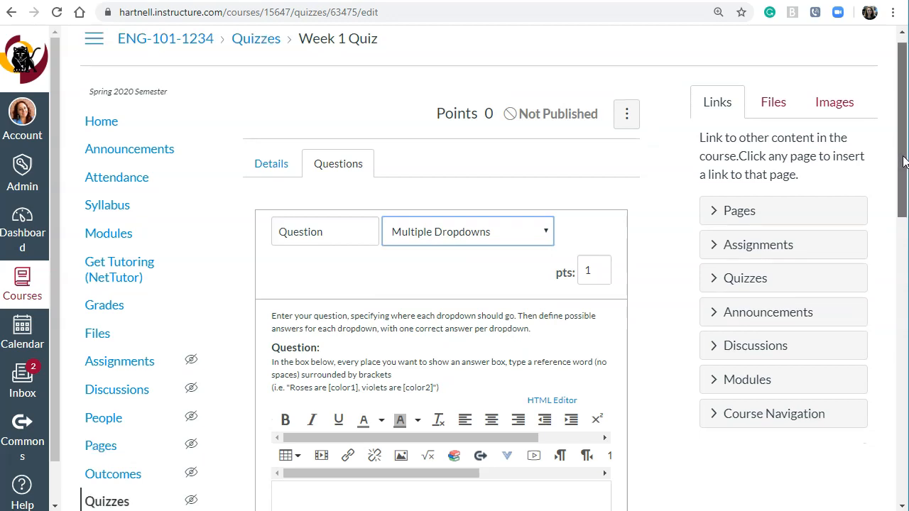
left_click_drag(275, 223, 513, 299)
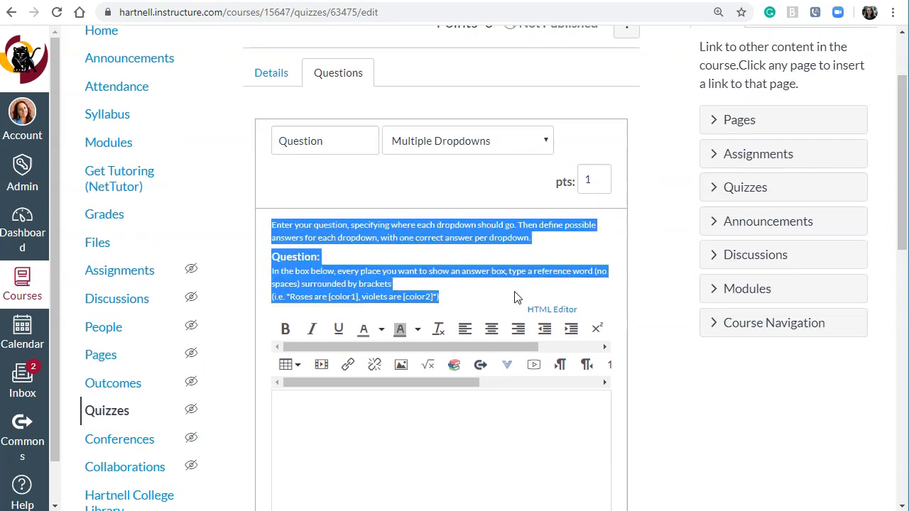
left_click(455, 299)
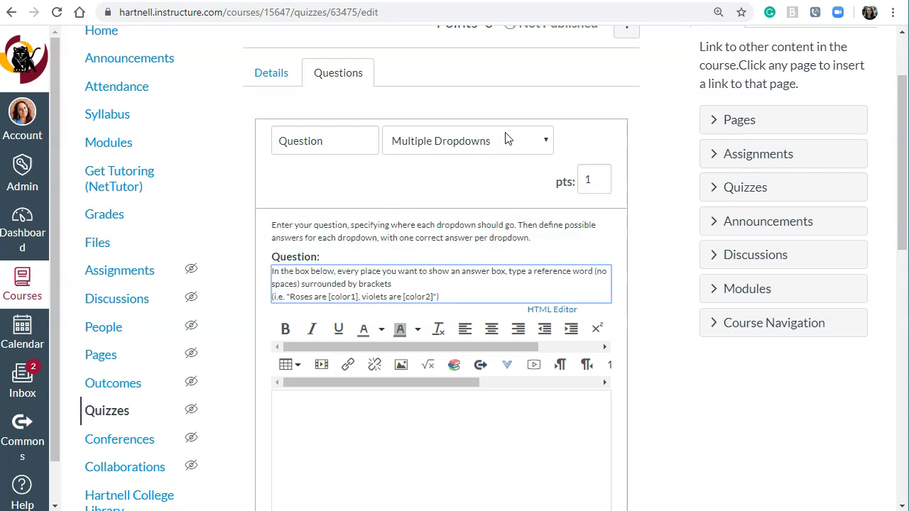
left_click(546, 143)
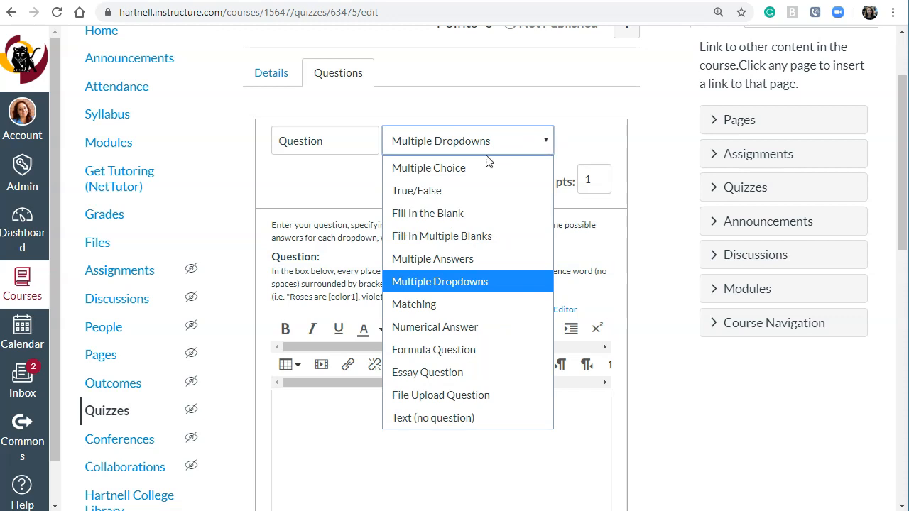
left_click(448, 171)
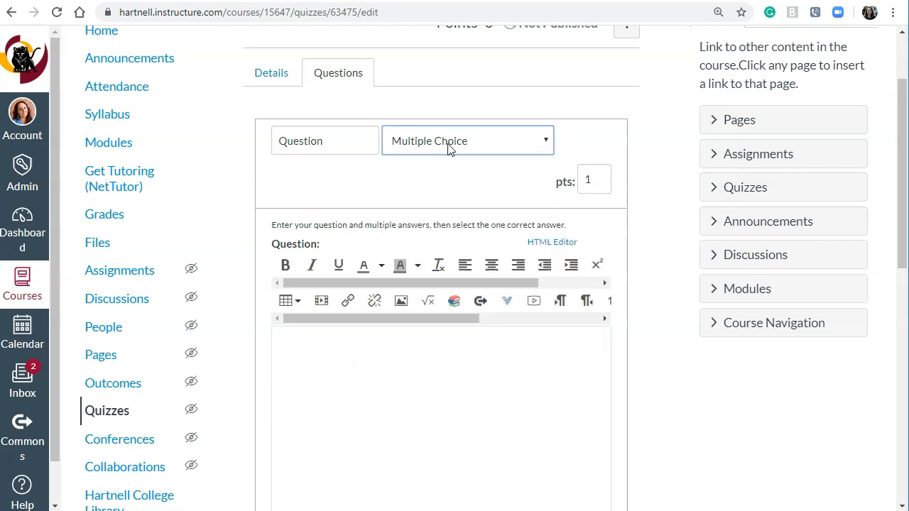
Step: Enter "What color is the sky?" as the multiple choice question's text, keeping it worth 1 point
left_click_drag(906, 89, 901, 97)
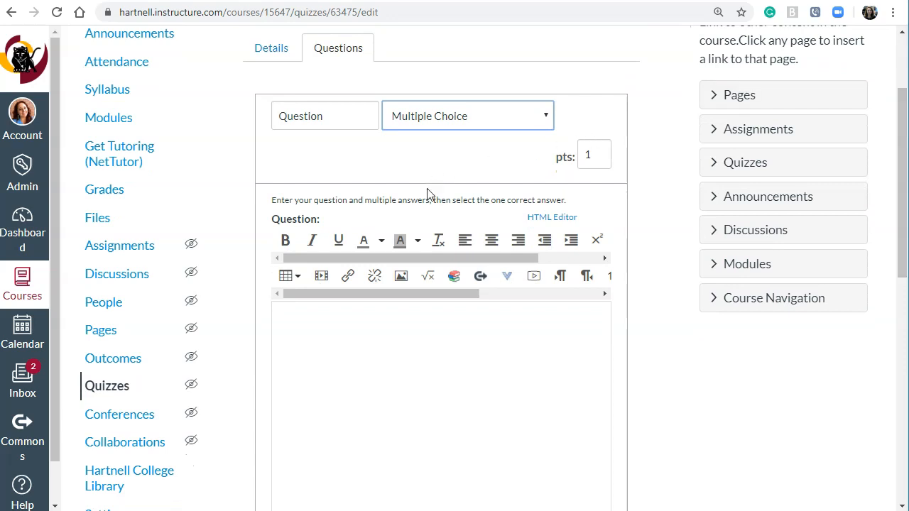
left_click(391, 331)
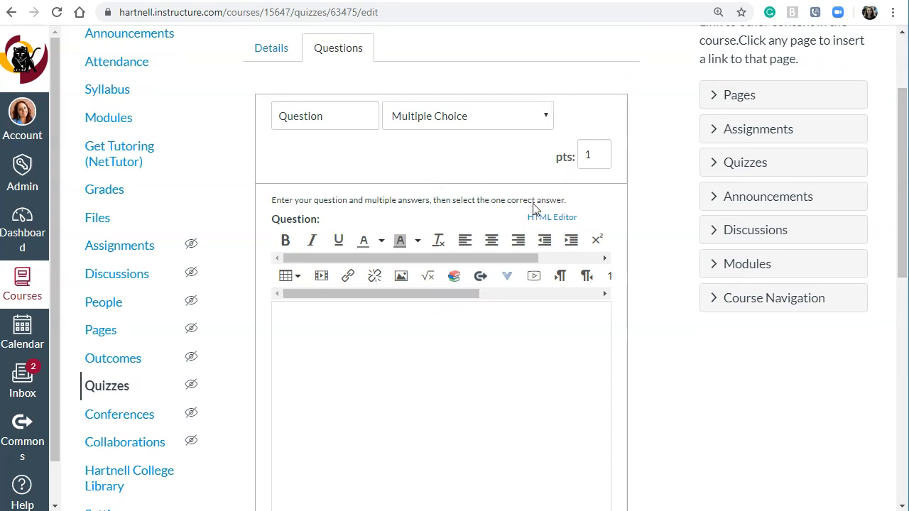
left_click_drag(602, 155, 579, 157)
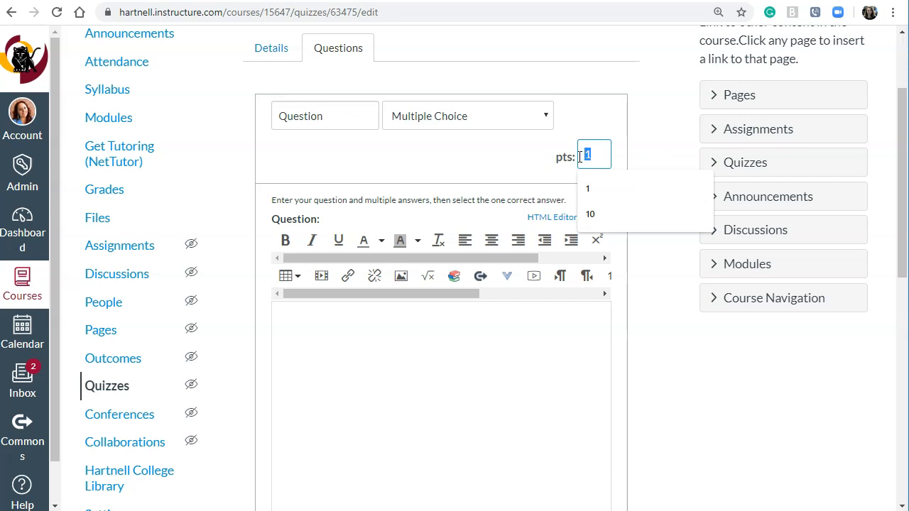
left_click(455, 323)
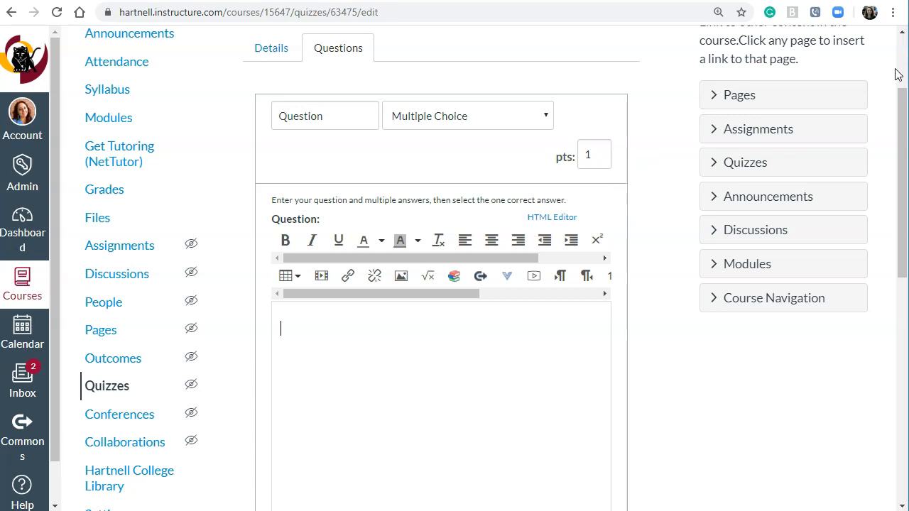
left_click_drag(899, 98, 897, 145)
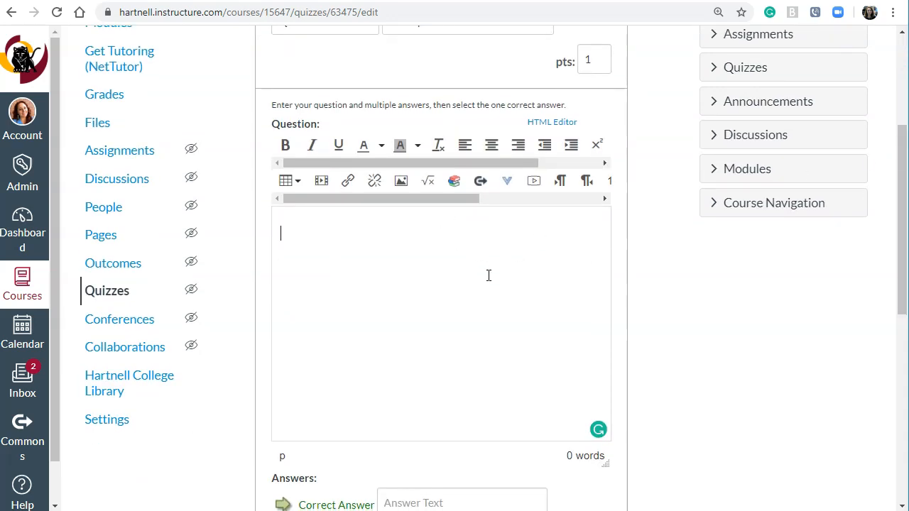
type("What color is the sky?")
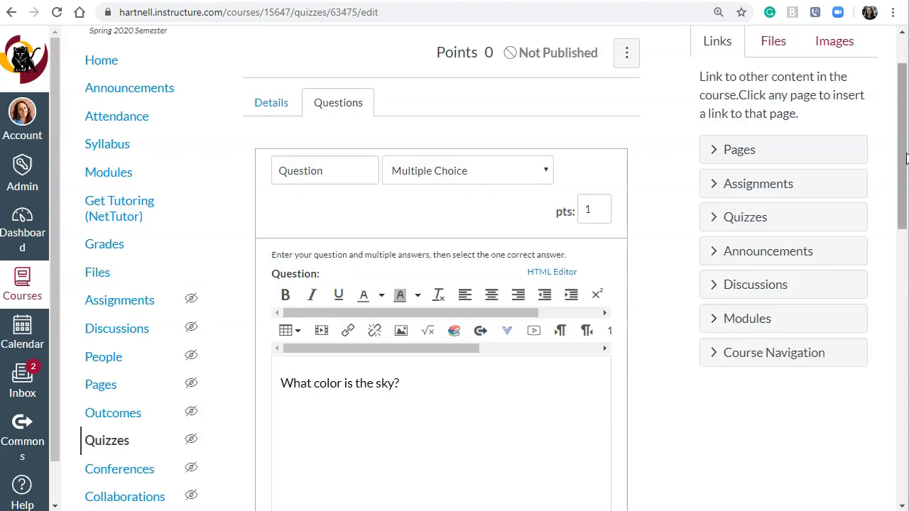
Step: Try adding a fifth answer choice to the question and delete it again
left_click_drag(905, 158, 905, 329)
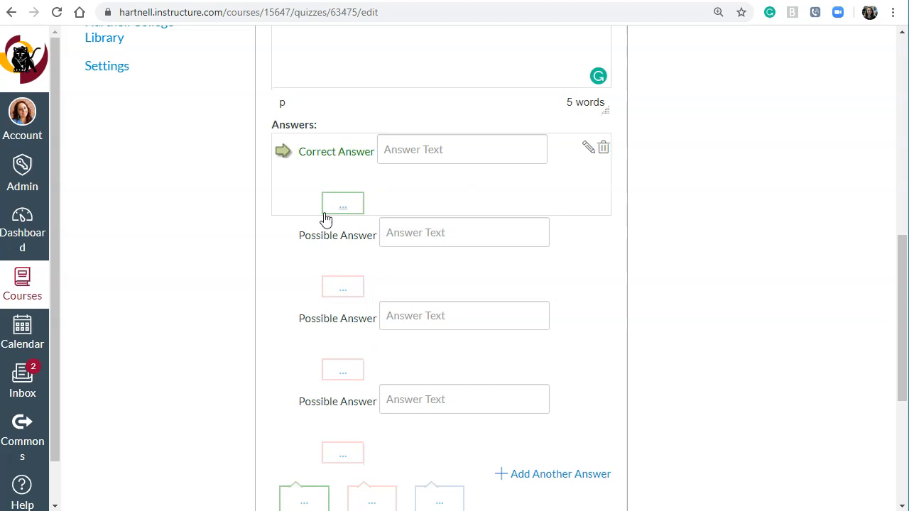
left_click(554, 474)
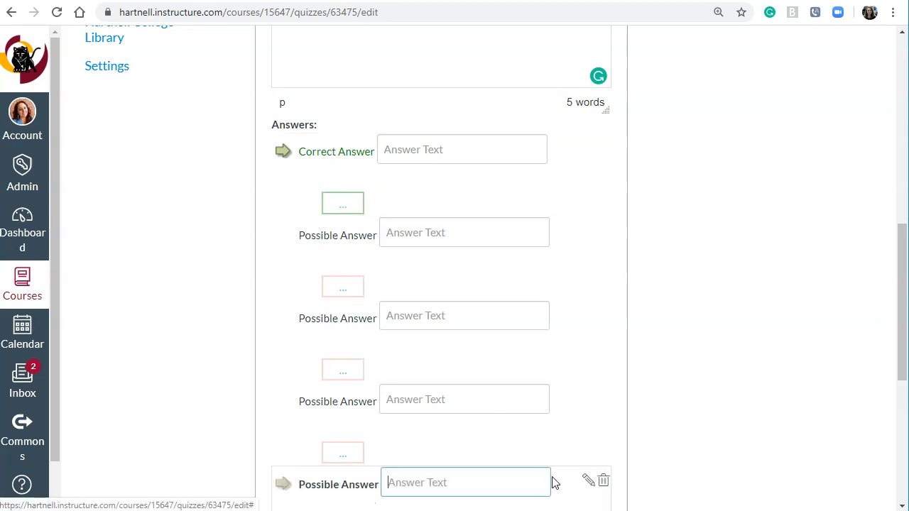
scroll(781, 350, "down", 1)
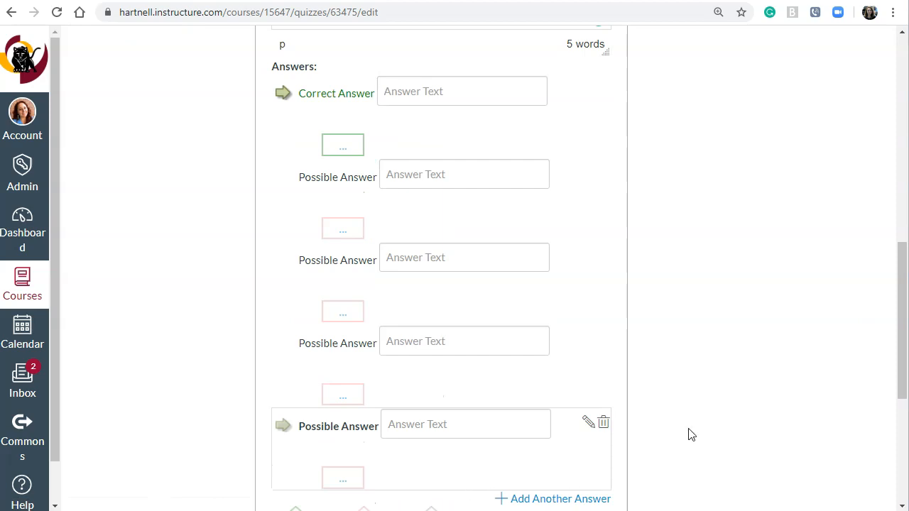
left_click(604, 424)
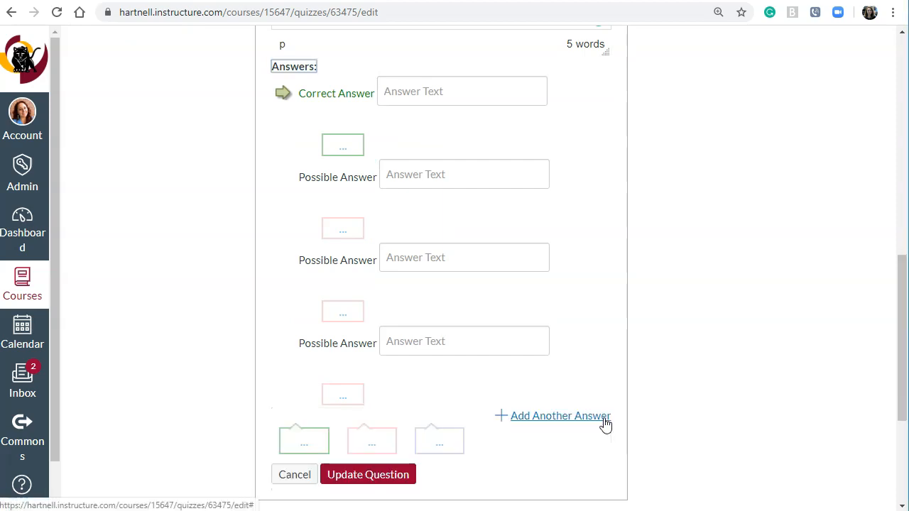
Step: Delete the fourth answer choice and set the second answer as the correct one
left_click(603, 341)
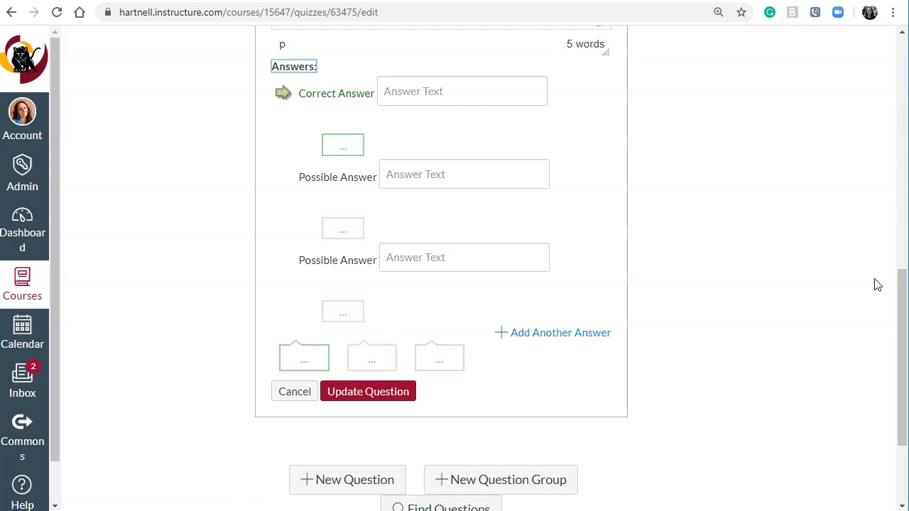
left_click_drag(900, 299, 902, 247)
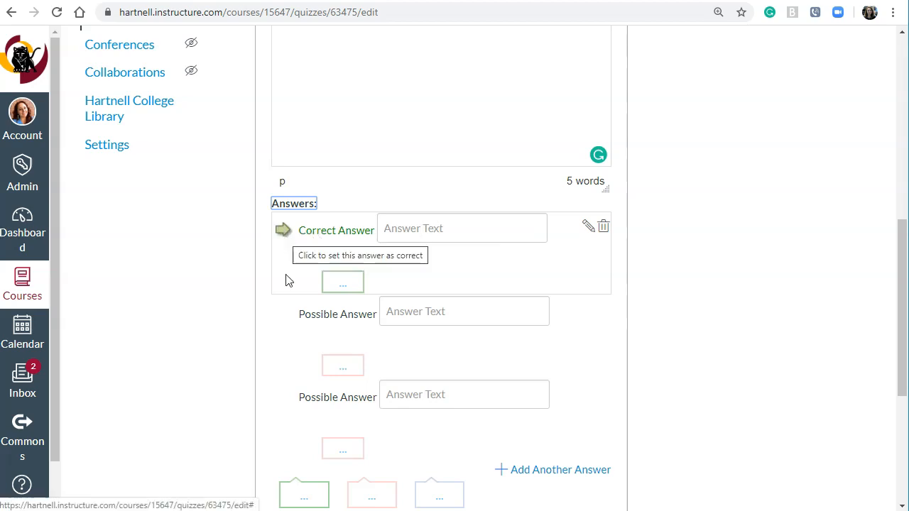
left_click(284, 318)
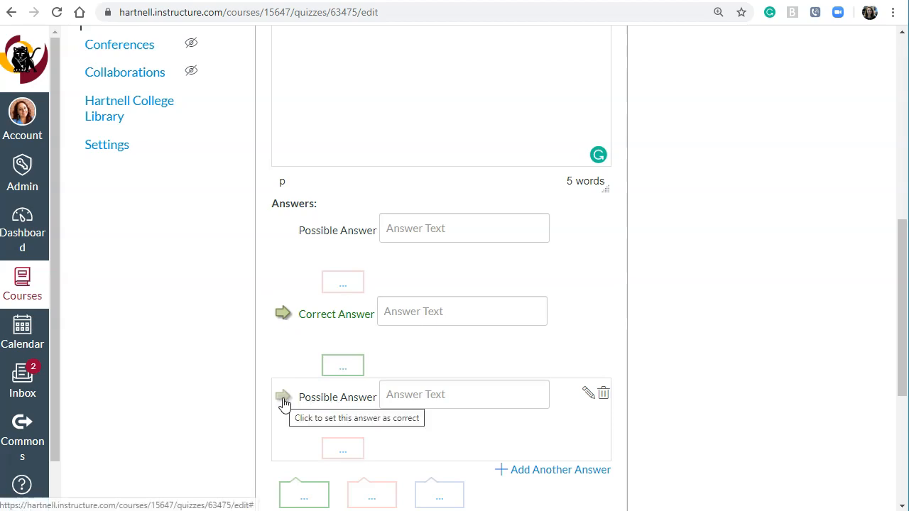
left_click(283, 397)
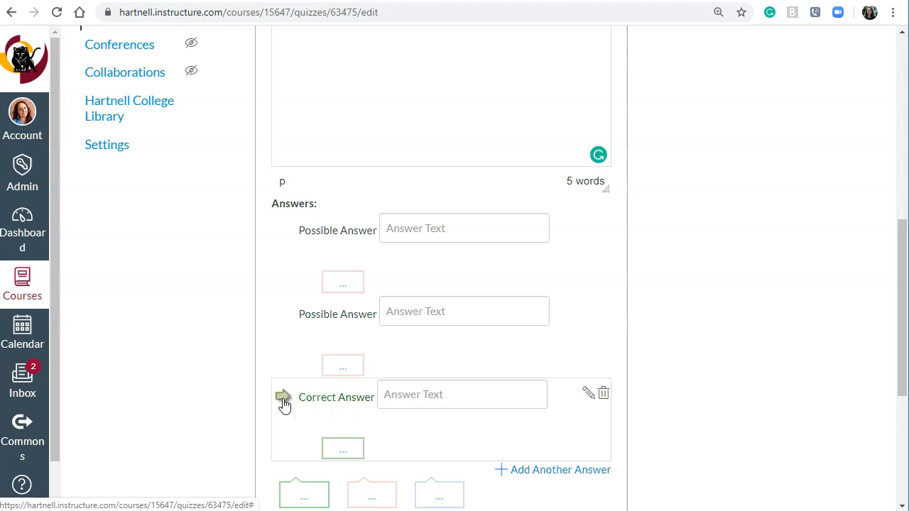
left_click(283, 315)
Step: Enter Yellow, Blue and Red as the three answer choices, with Blue as the correct answer
left_click(484, 312)
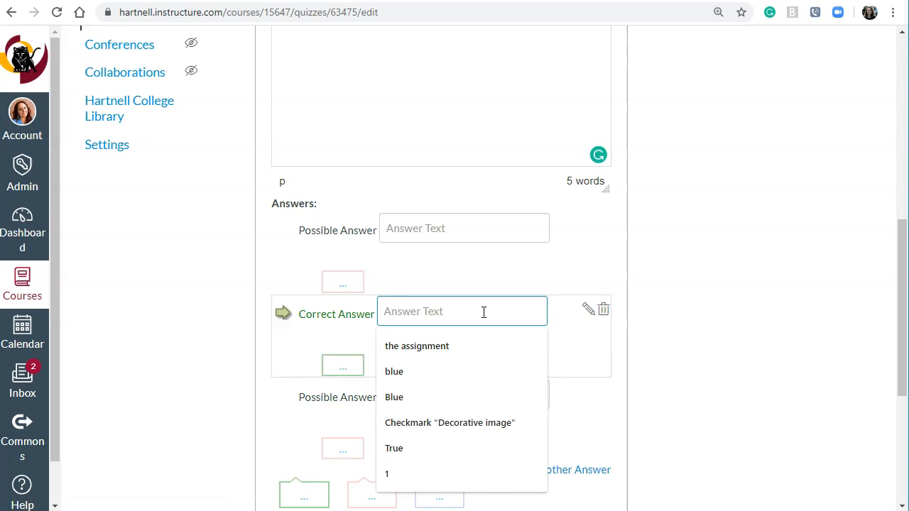
type("Blue")
left_click(475, 233)
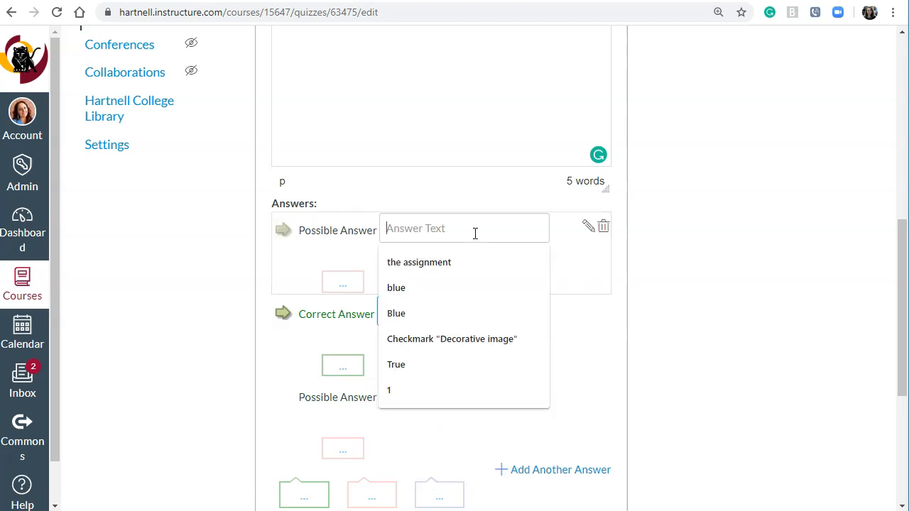
type("Yellow")
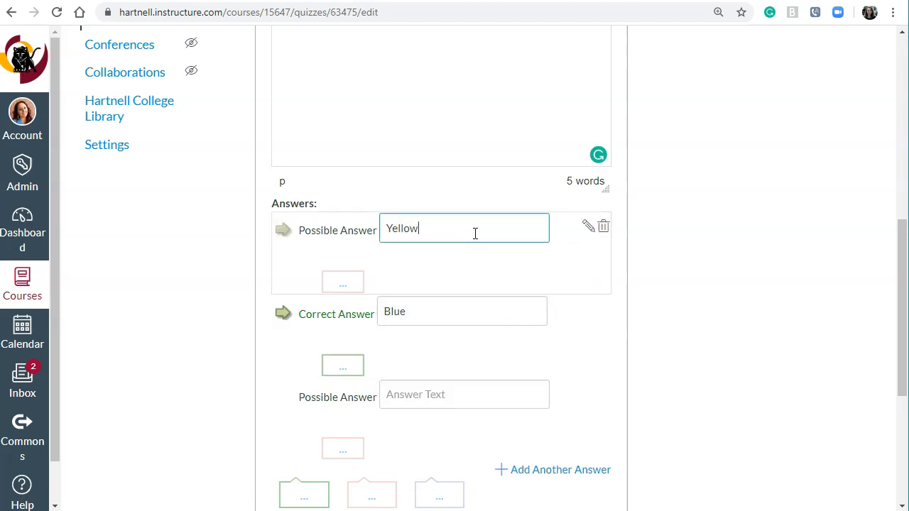
left_click(474, 396)
type("Red")
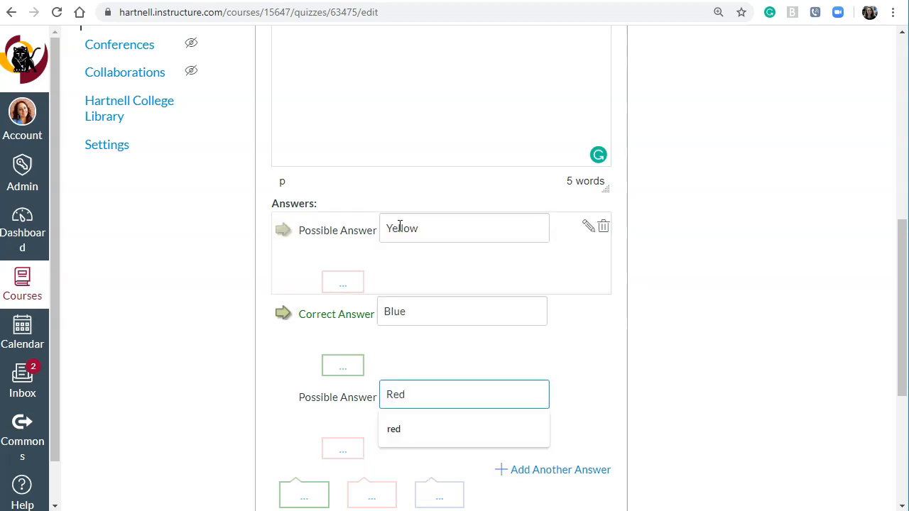
left_click(827, 245)
Step: Save the whole quiz without updating the question that is still open for editing
left_click_drag(902, 262, 905, 285)
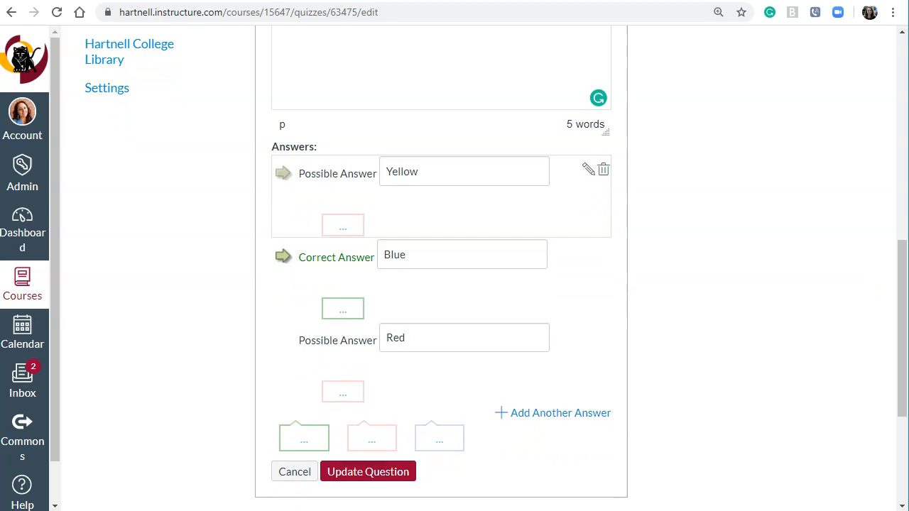
left_click_drag(903, 268, 905, 315)
scroll(454, 284, "down", 1)
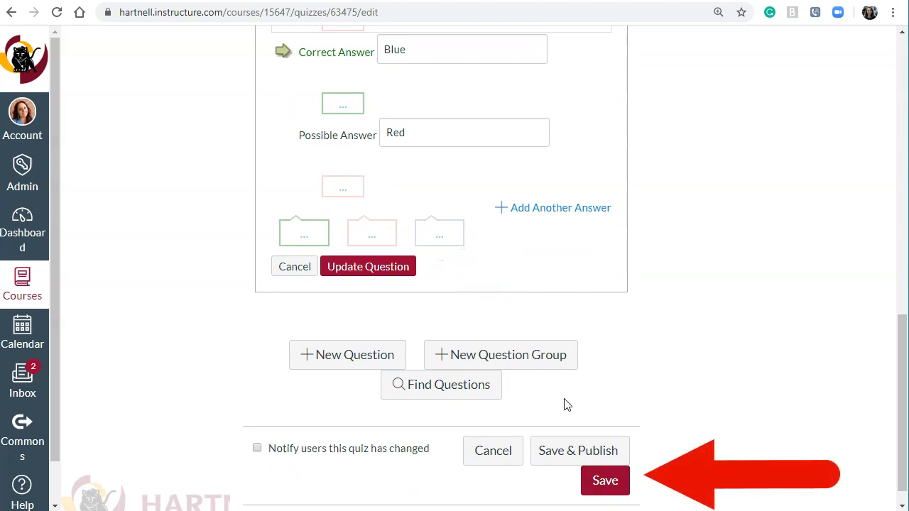
left_click(605, 481)
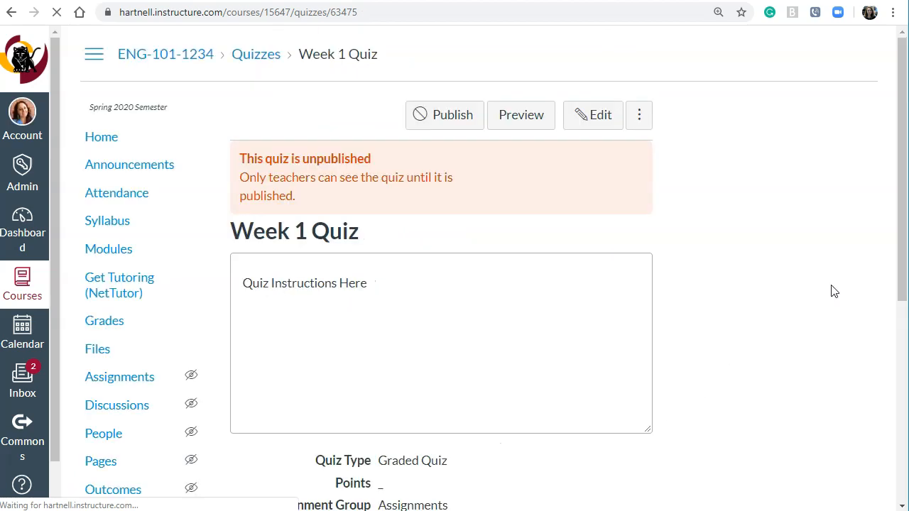
Step: Reopen the Week 1 Quiz for editing and start a new multiple choice question
left_click(599, 120)
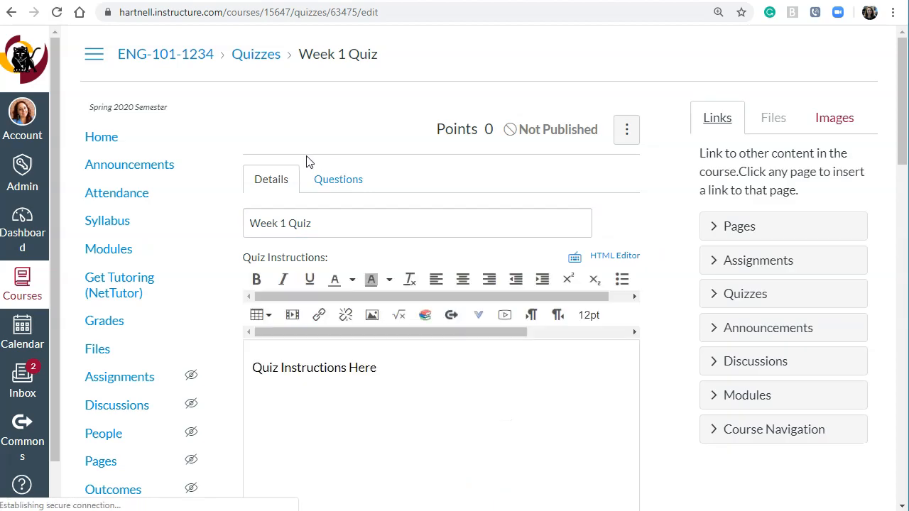
left_click(324, 182)
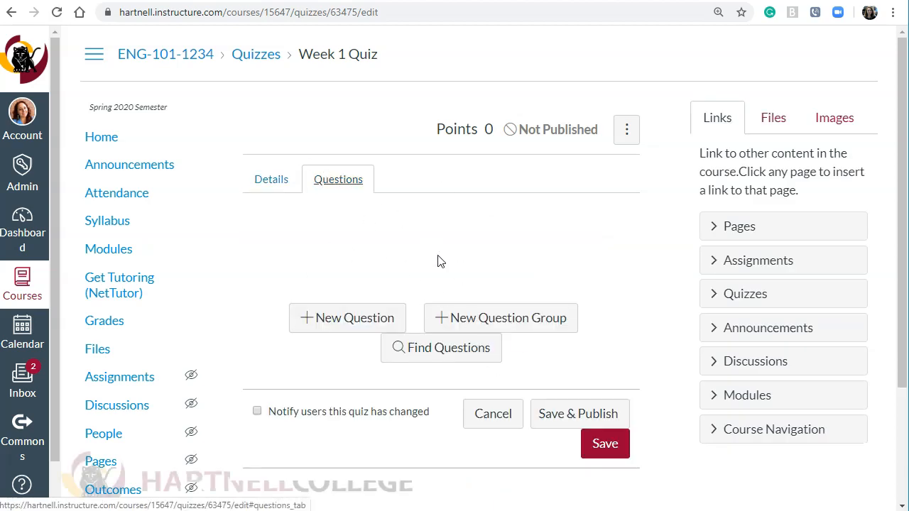
left_click(341, 317)
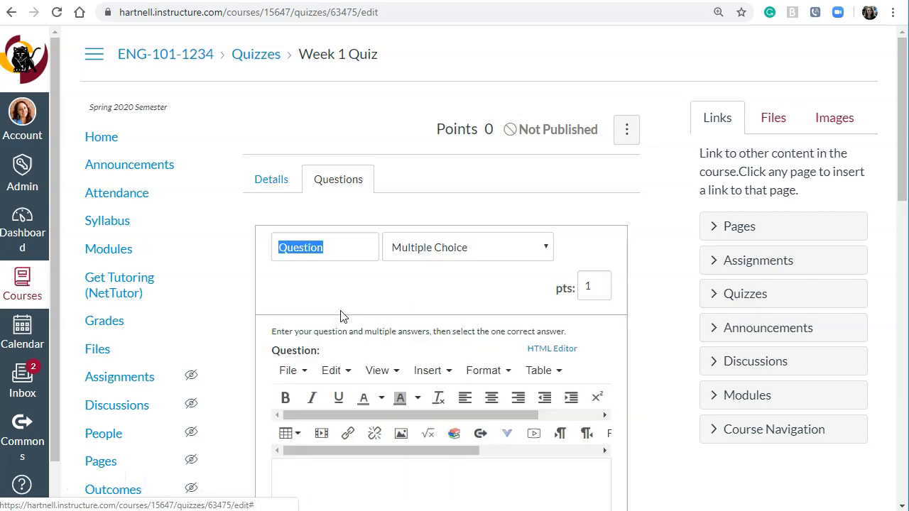
Step: Enter "What color is the sky?" as the question text, update the question and save the quiz
scroll(483, 341, "down", 5)
left_click(420, 173)
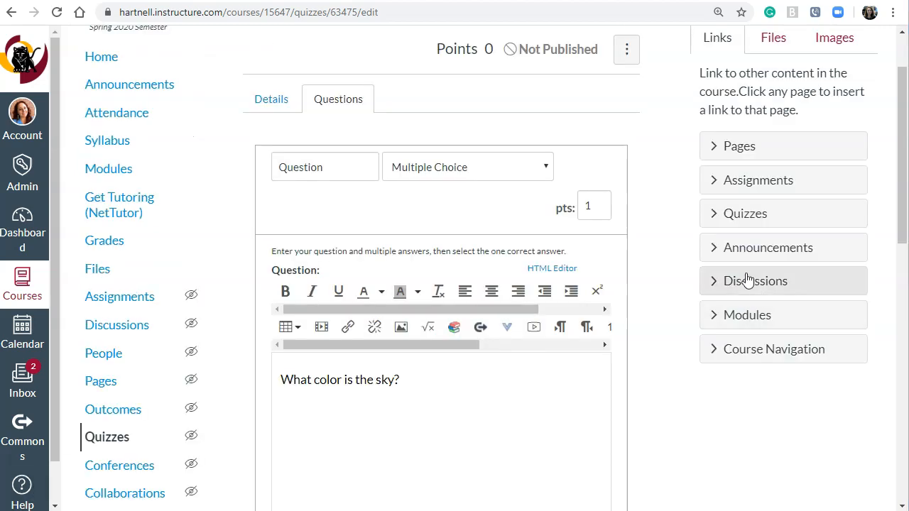
left_click_drag(905, 100, 886, 282)
left_click(368, 451)
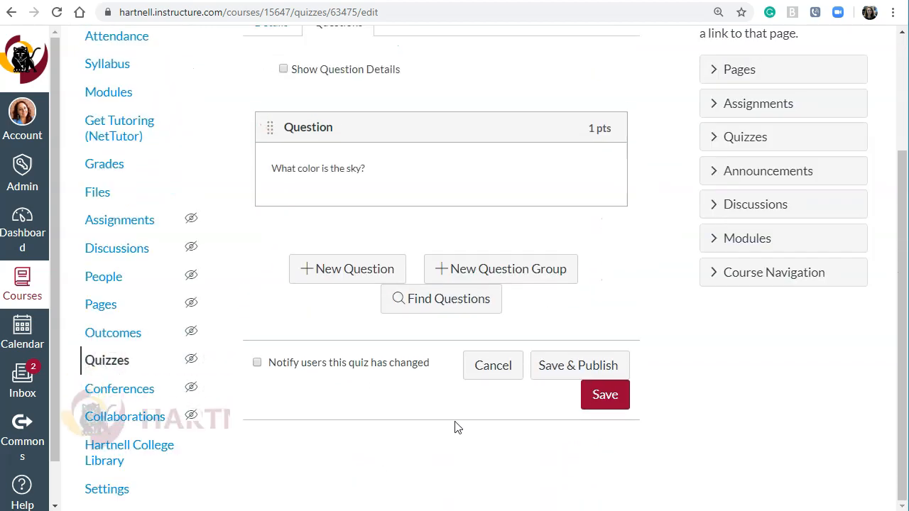
left_click(603, 404)
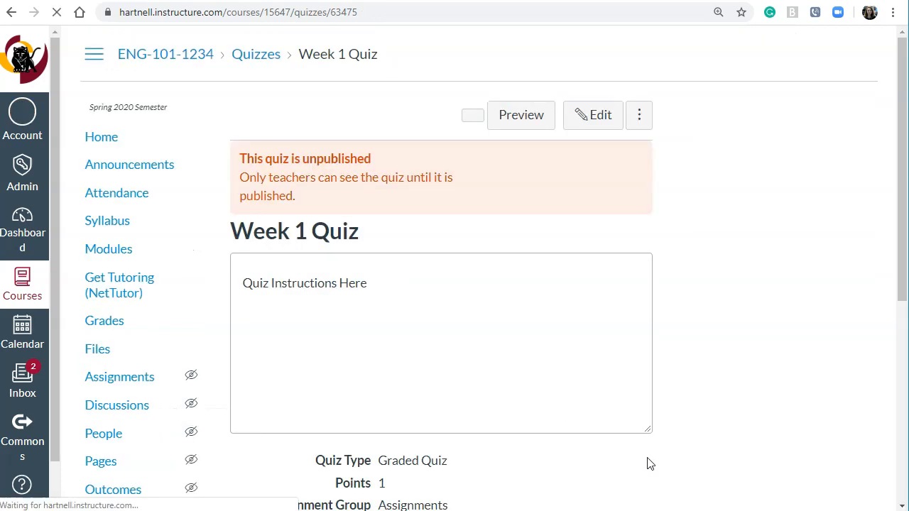
Step: Edit the saved Week 1 Quiz again and start a second question below the sky question
left_click(595, 117)
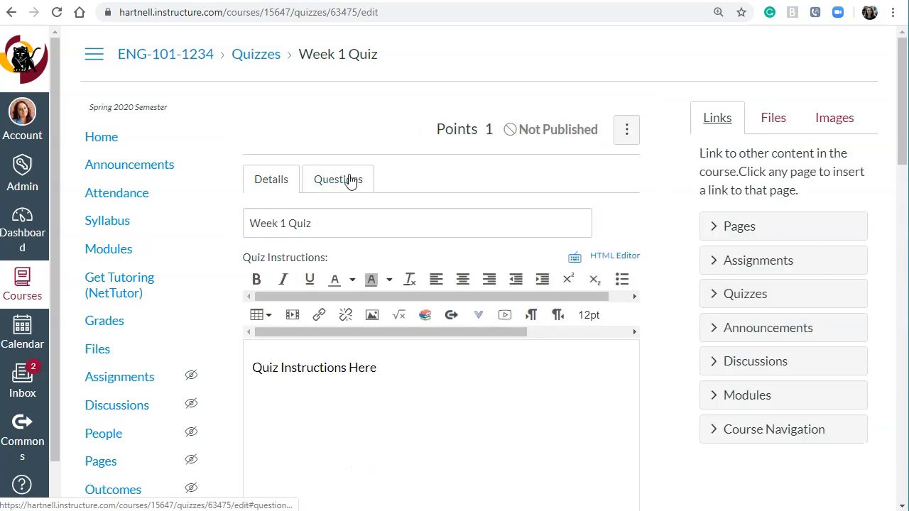
left_click(349, 180)
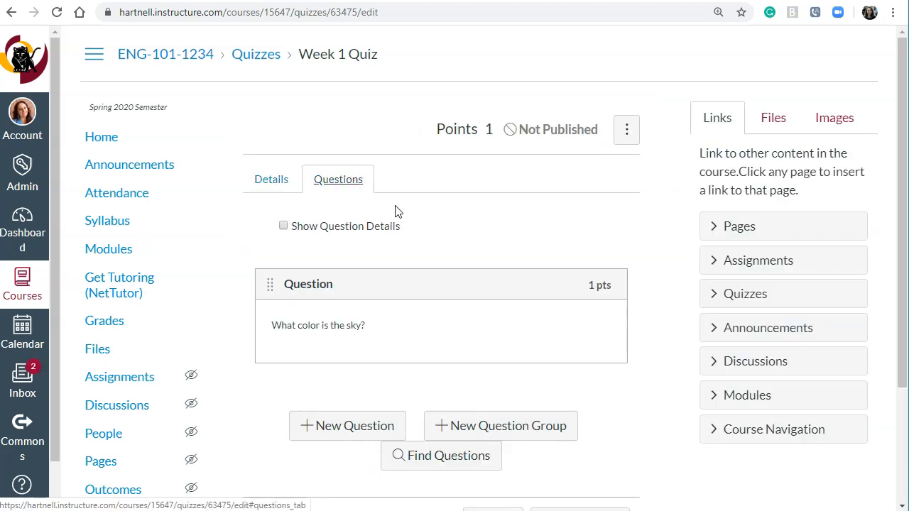
scroll(897, 93, "down", 2)
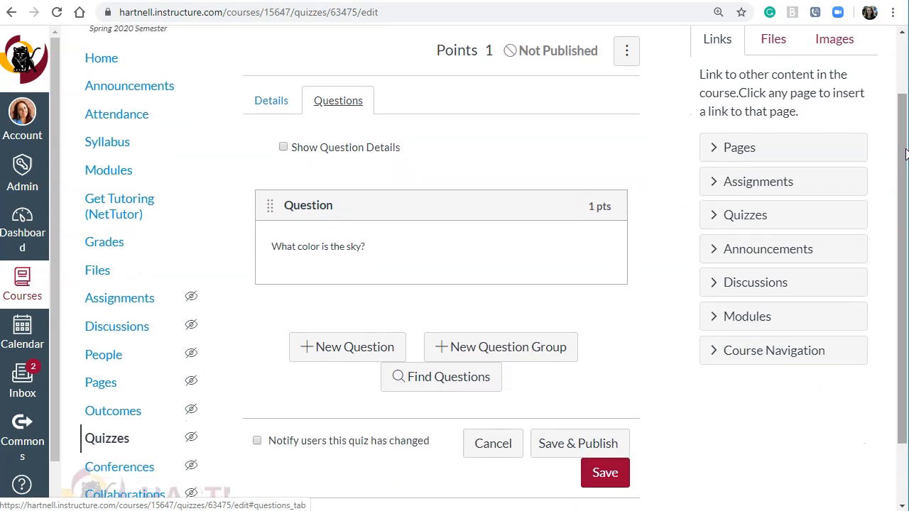
left_click(348, 347)
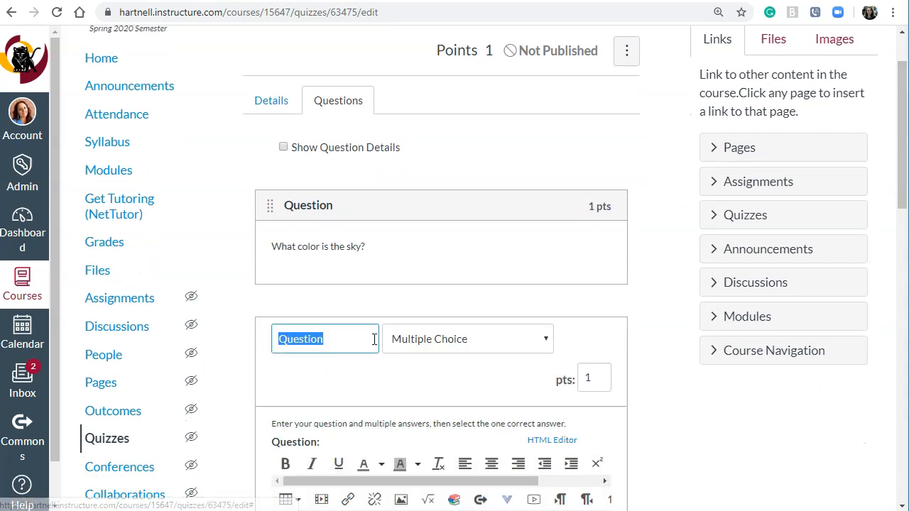
Step: Enter "What color is the ocean?" as the second multiple choice question's text
left_click_drag(901, 126, 897, 201)
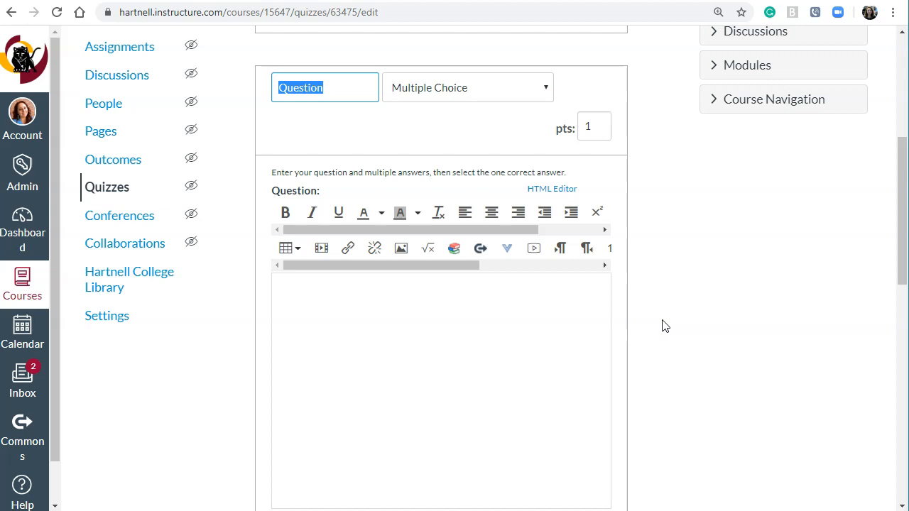
left_click_drag(902, 172, 902, 208)
left_click(428, 229)
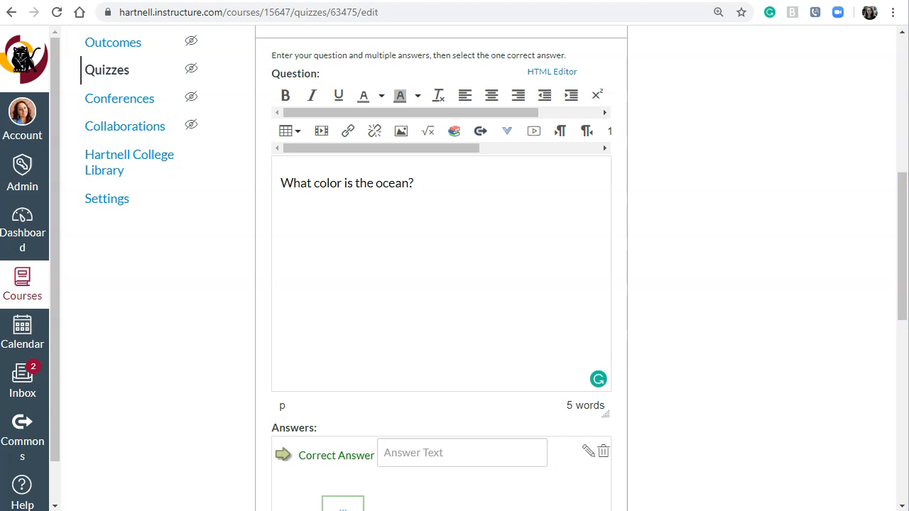
Step: Fill in Red, Yellow and Blue as the first three answers and mark Blue as correct
left_click_drag(902, 187, 903, 240)
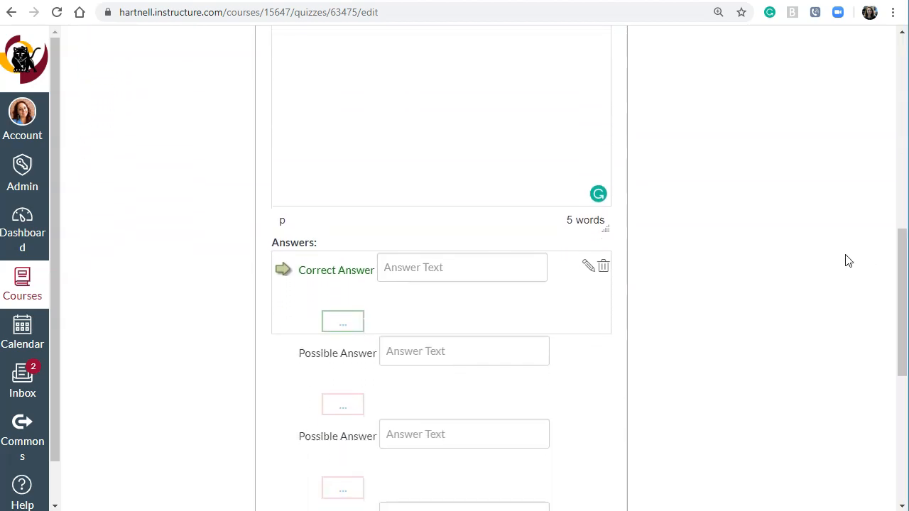
left_click(415, 271)
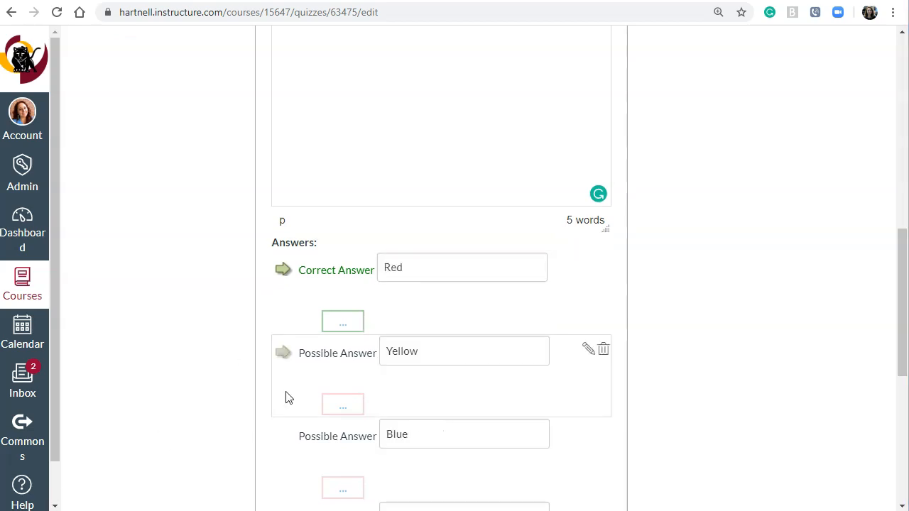
left_click(284, 438)
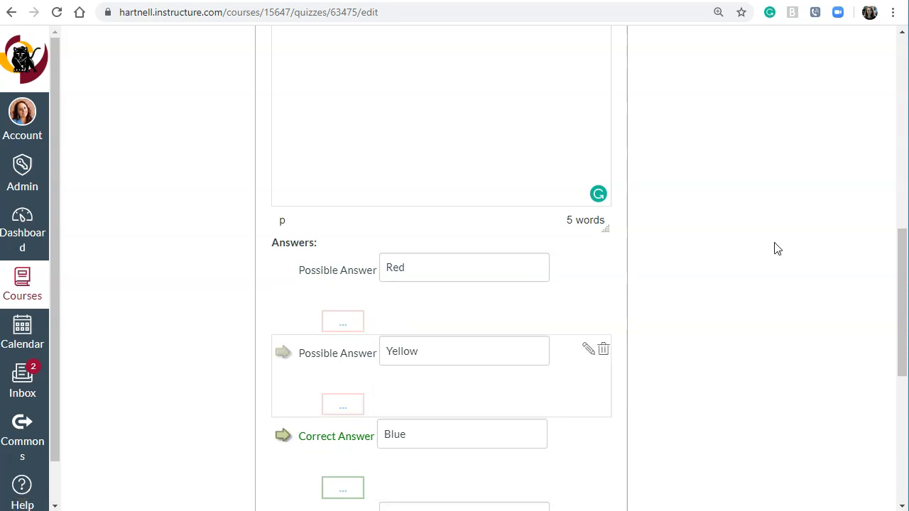
Step: Prefix the Red, Yellow and Blue answers with the letters "A.", "B." and "C."
left_click(388, 435)
type("C.")
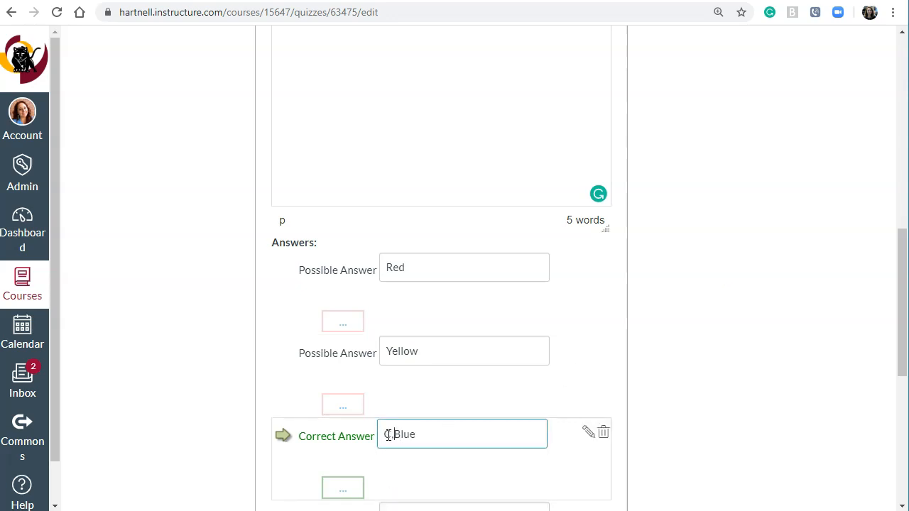
left_click(388, 347)
type("B.")
left_click(387, 267)
type("A")
type(".")
left_click(739, 301)
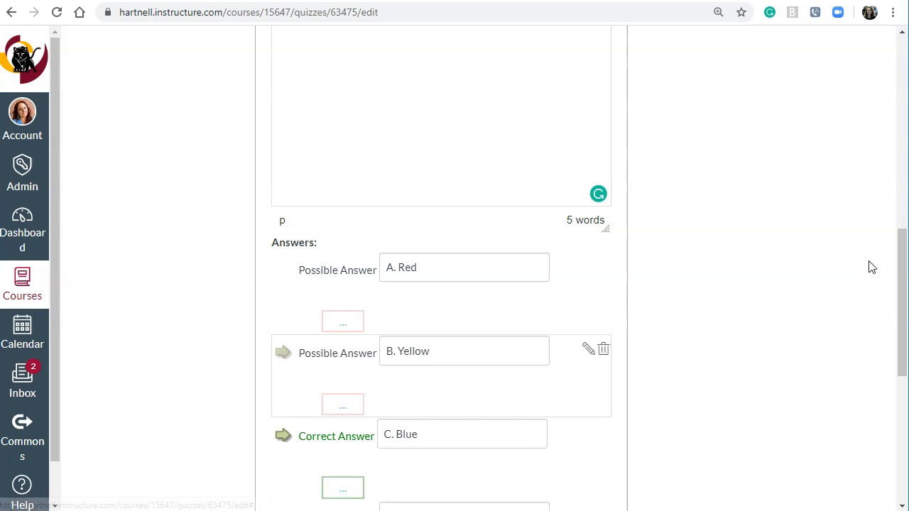
Step: Add the comment "That's not correct, remember to review Chapter 20 in your textbook!" to the "A. Red" answer
left_click_drag(901, 253, 904, 286)
scroll(620, 176, "down", 1)
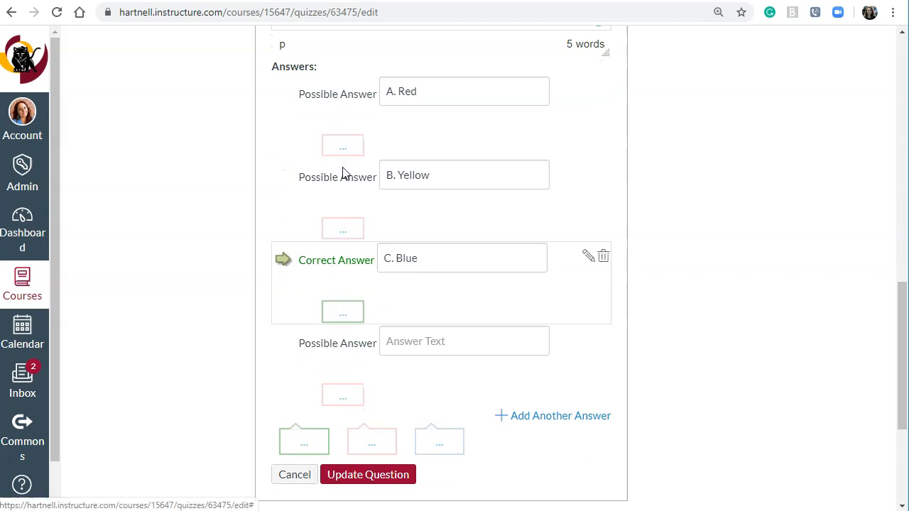
left_click(347, 149)
left_click(420, 292)
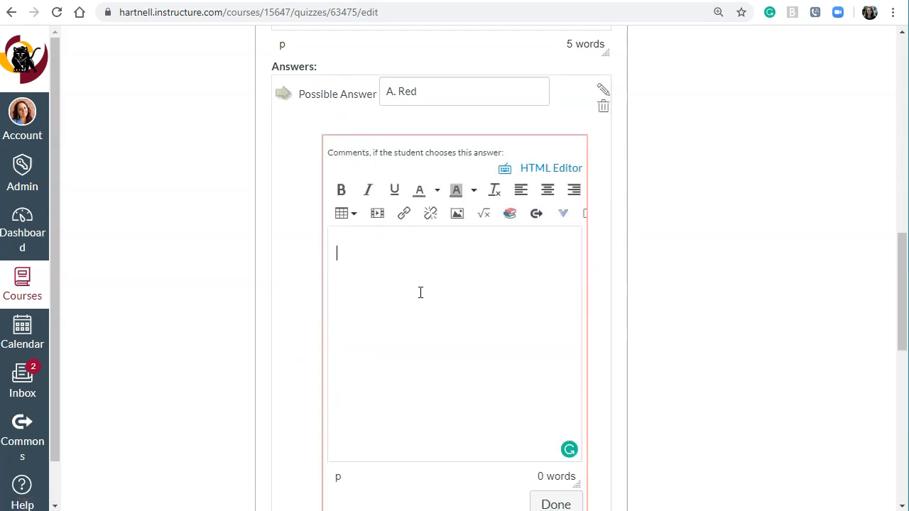
type("That's not correct, remember to review Chapter 20 in your textbook!")
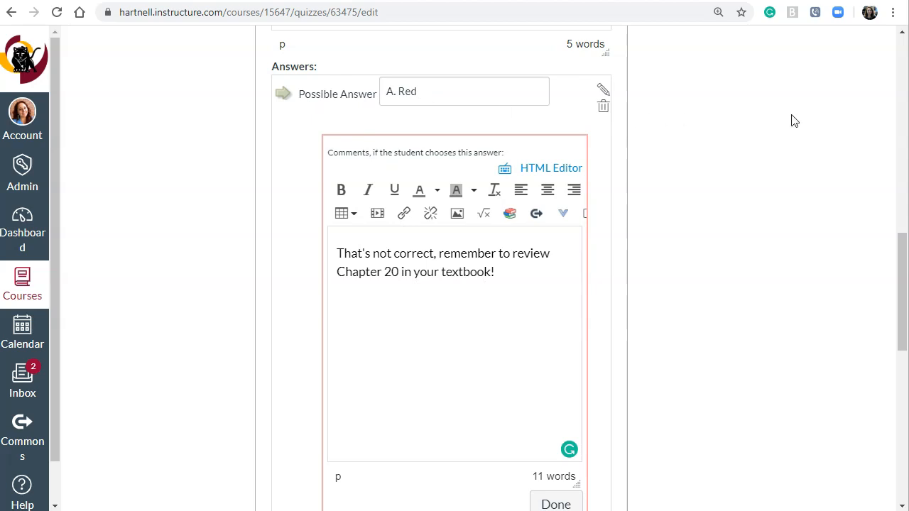
left_click_drag(902, 245, 902, 292)
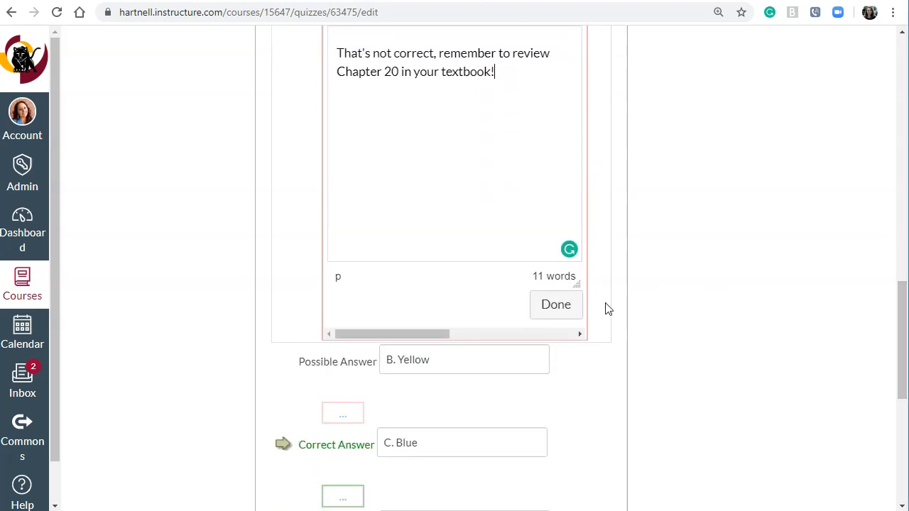
left_click(556, 305)
left_click_drag(902, 268, 886, 297)
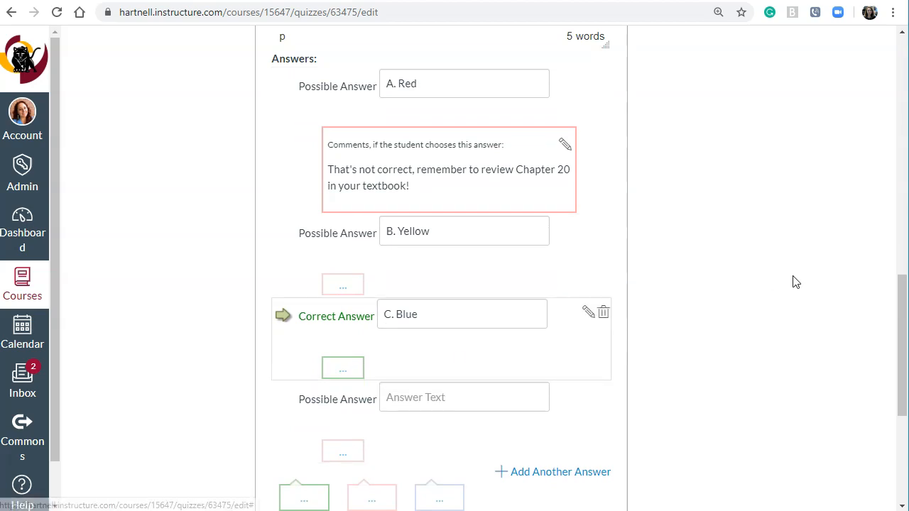
left_click_drag(902, 291, 901, 323)
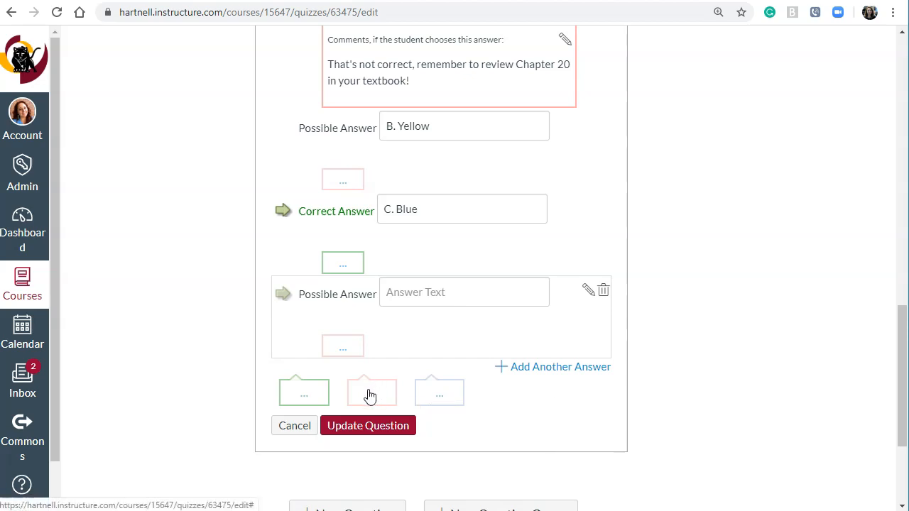
left_click_drag(905, 337, 906, 312)
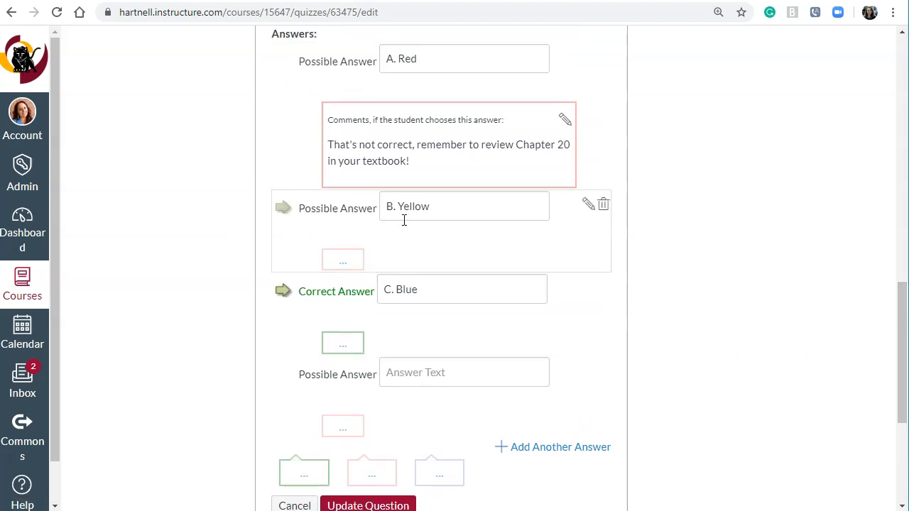
Step: Save the second multiple choice question with its answers and comment
scroll(730, 369, "down", 1)
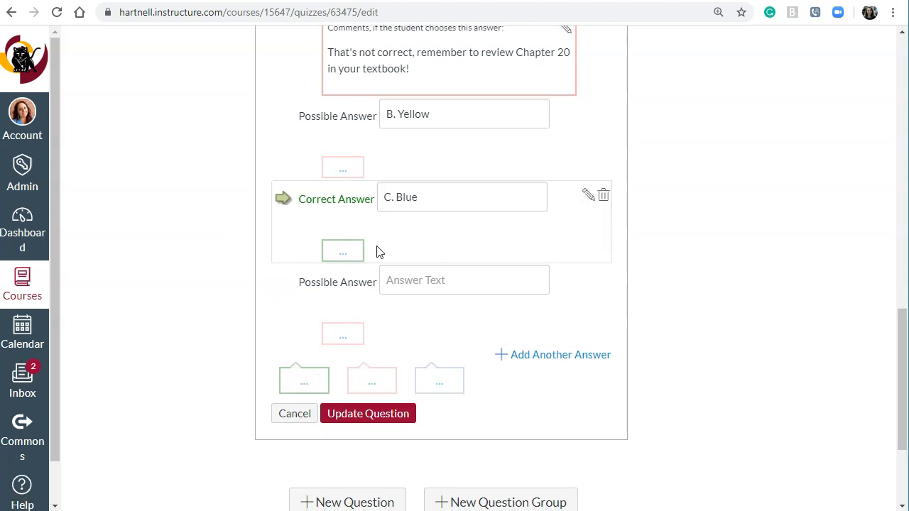
left_click_drag(904, 314, 904, 316)
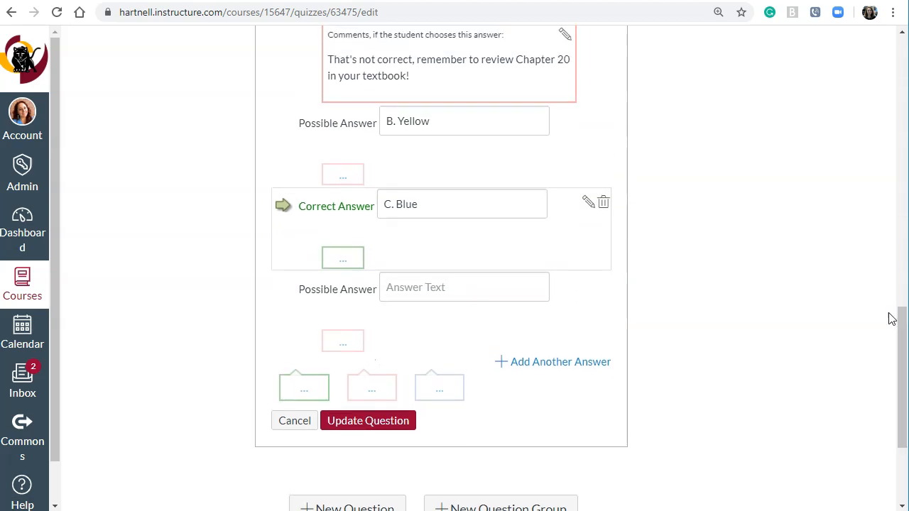
left_click(382, 422)
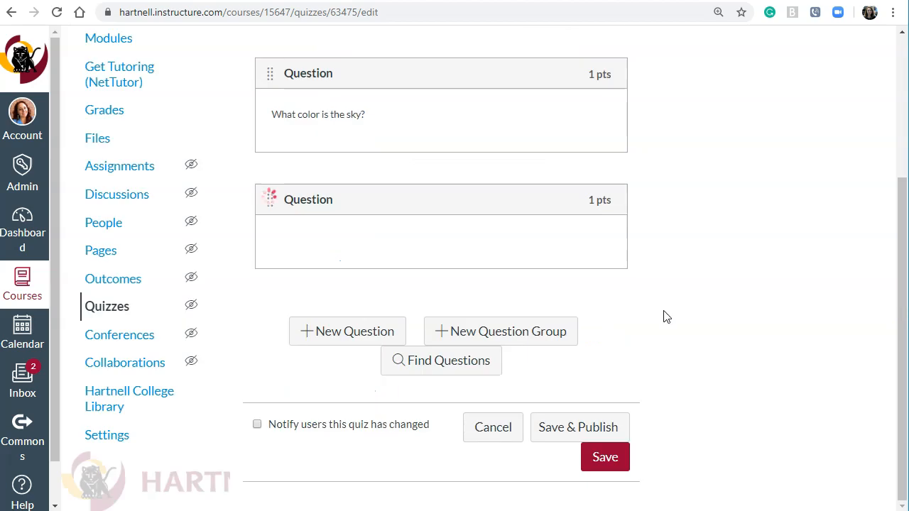
Step: Add a third question to the quiz and set its type to Essay Question
left_click_drag(899, 331, 900, 299)
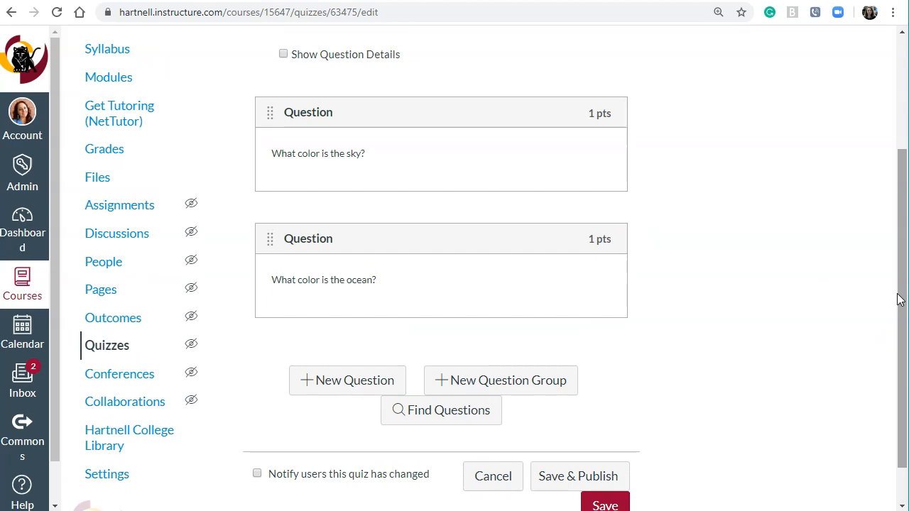
left_click(337, 379)
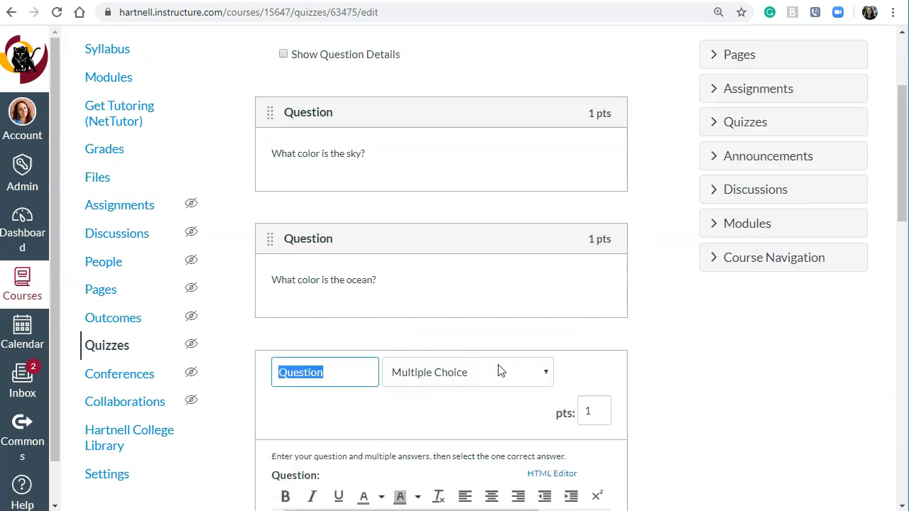
scroll(497, 370, "down", 2)
left_click(445, 237)
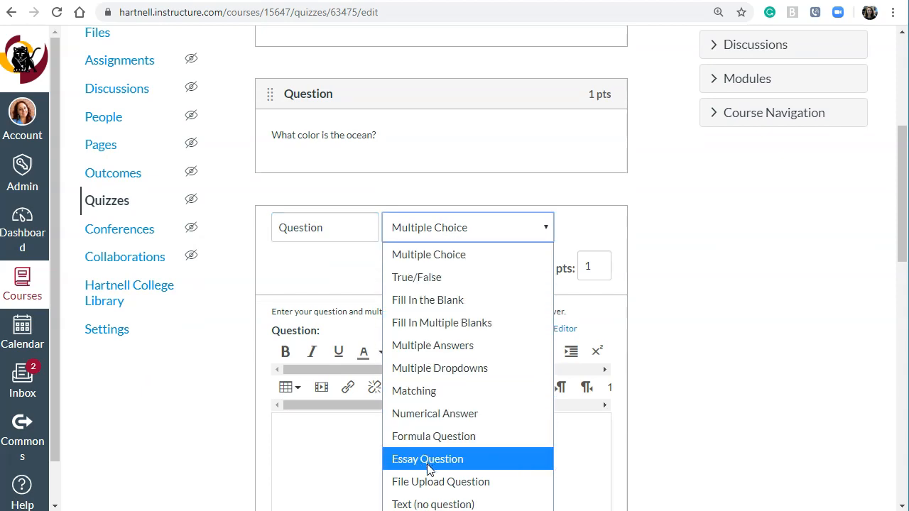
left_click(467, 462)
left_click_drag(902, 174, 897, 215)
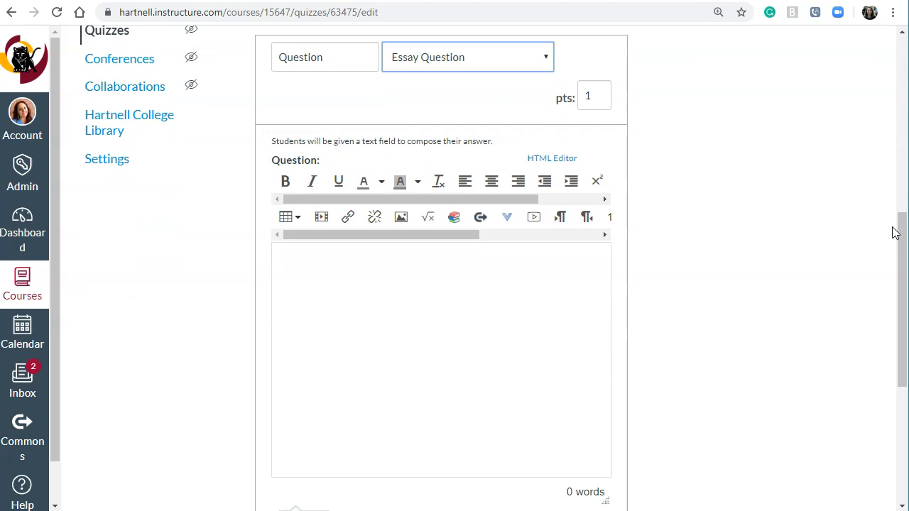
left_click(383, 271)
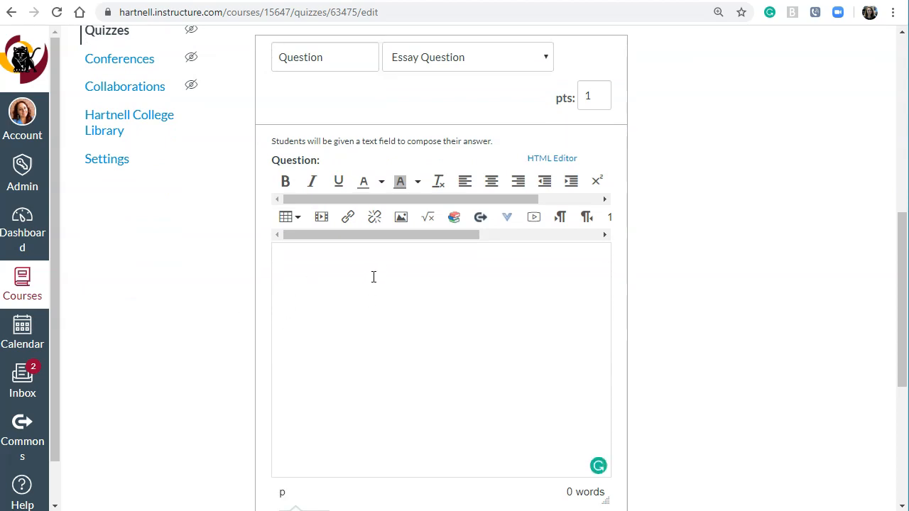
Step: Change the third question's type to File Upload Question
left_click_drag(903, 248, 887, 147)
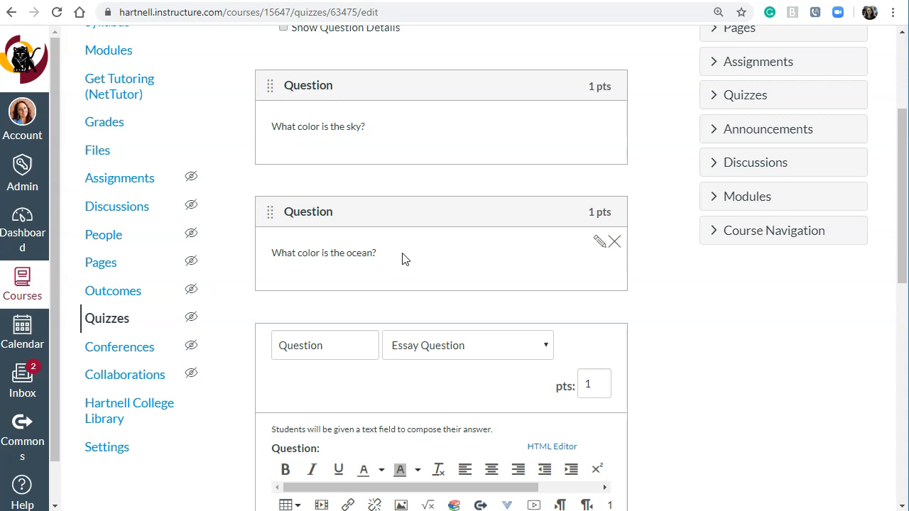
left_click_drag(899, 153, 896, 252)
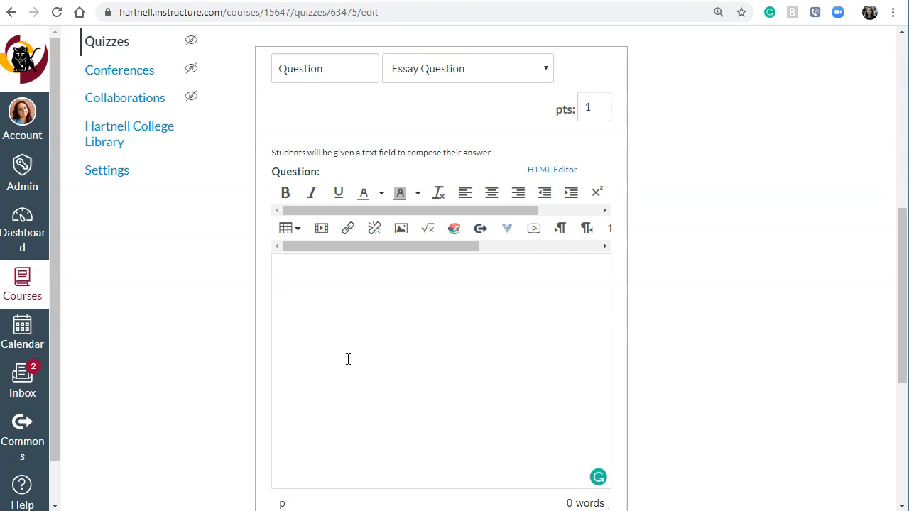
left_click_drag(902, 254, 899, 137)
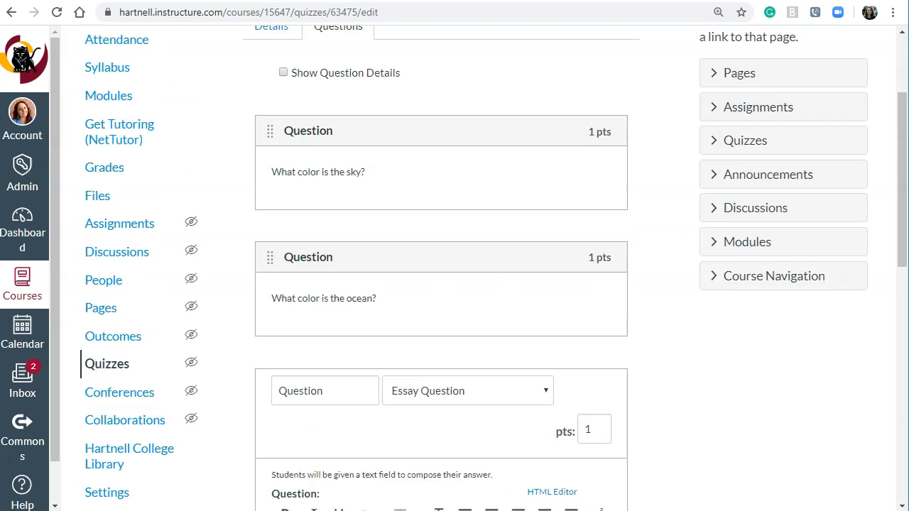
left_click_drag(904, 104, 904, 220)
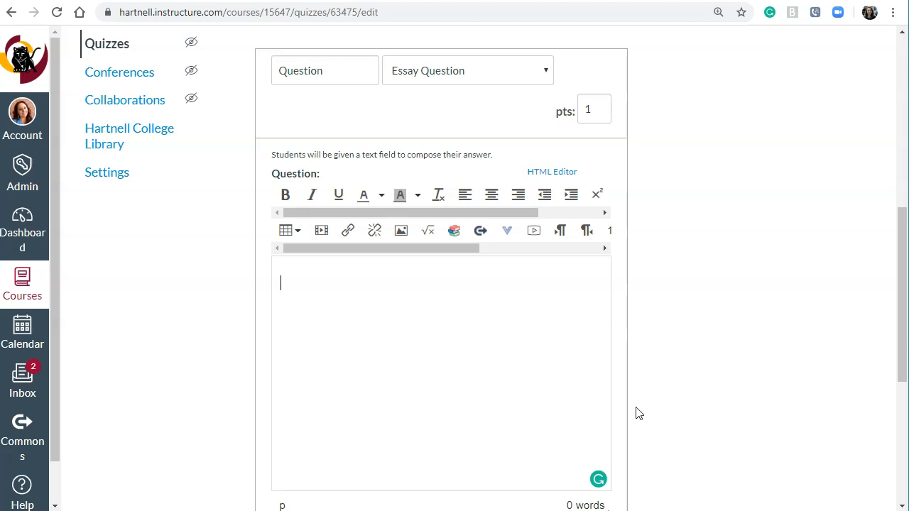
left_click(562, 291)
left_click(465, 78)
left_click(450, 325)
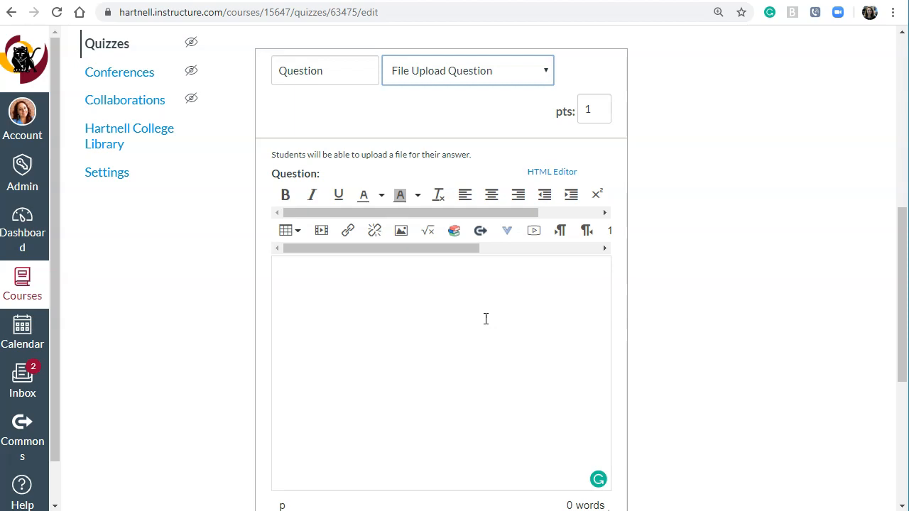
Step: Enter "Essay Prompt." as the file upload question's text and save the question
left_click_drag(901, 221, 902, 232)
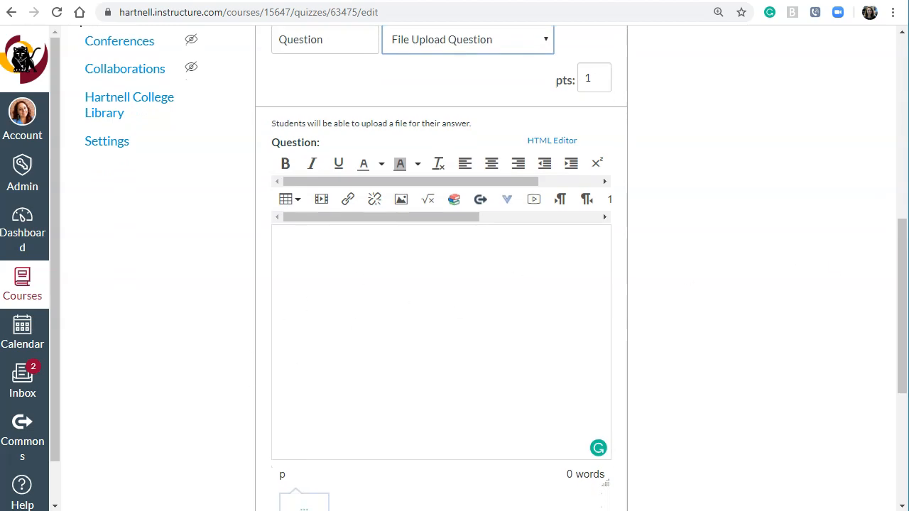
scroll(335, 298, "down", 3)
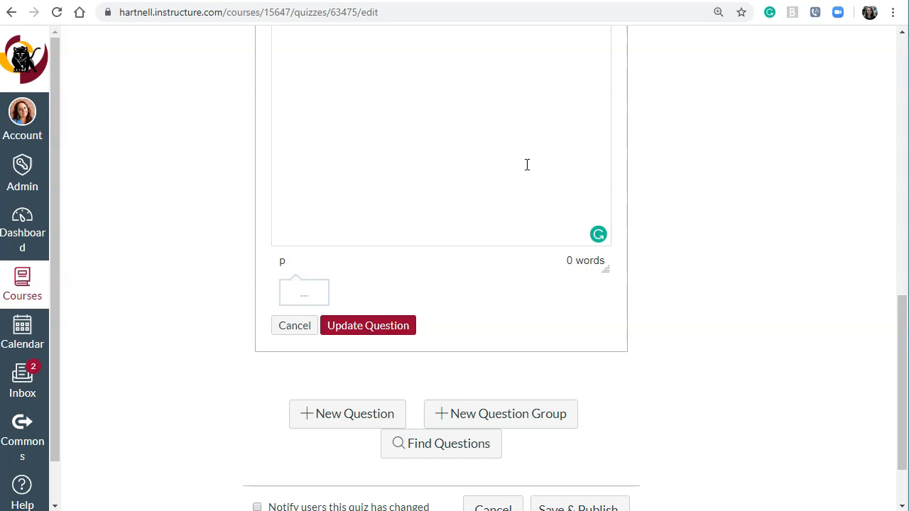
type("say Prompt.")
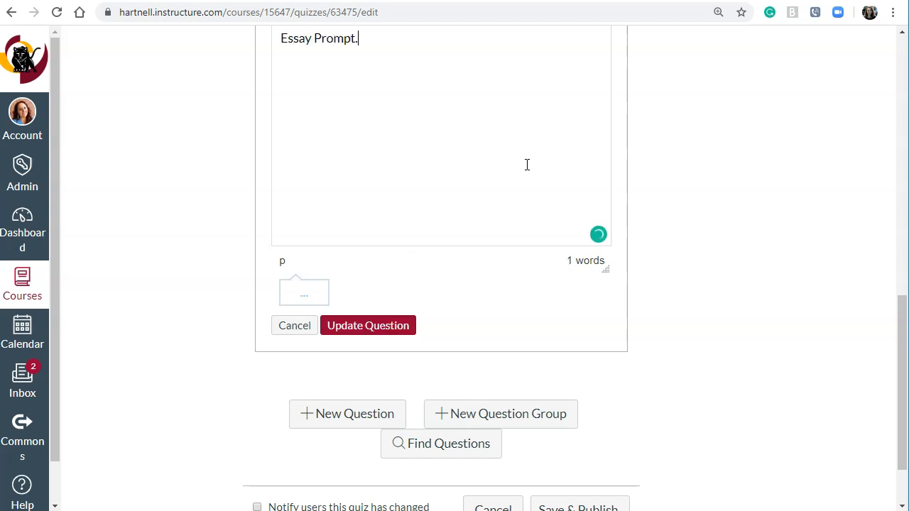
left_click(395, 323)
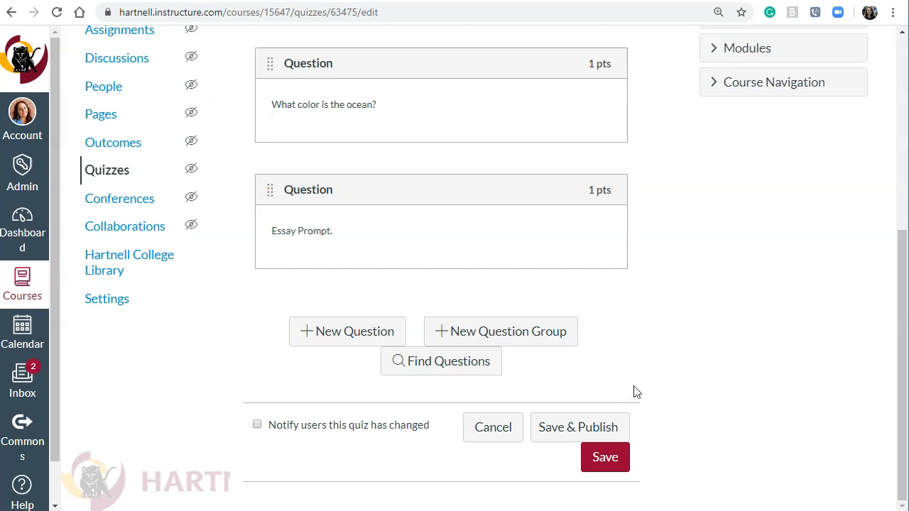
Step: Show the question details and review all the quiz questions with their answers
scroll(677, 363, "up", 5)
left_click(284, 226)
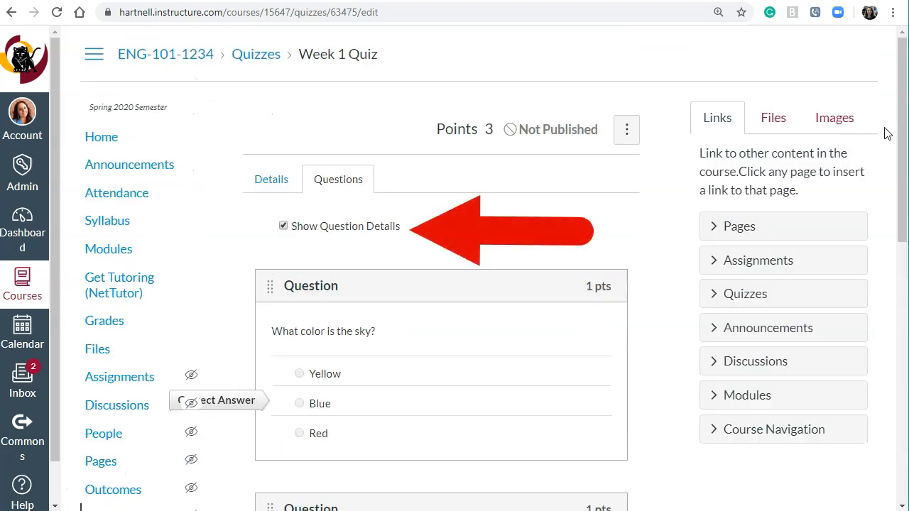
left_click_drag(901, 124, 907, 395)
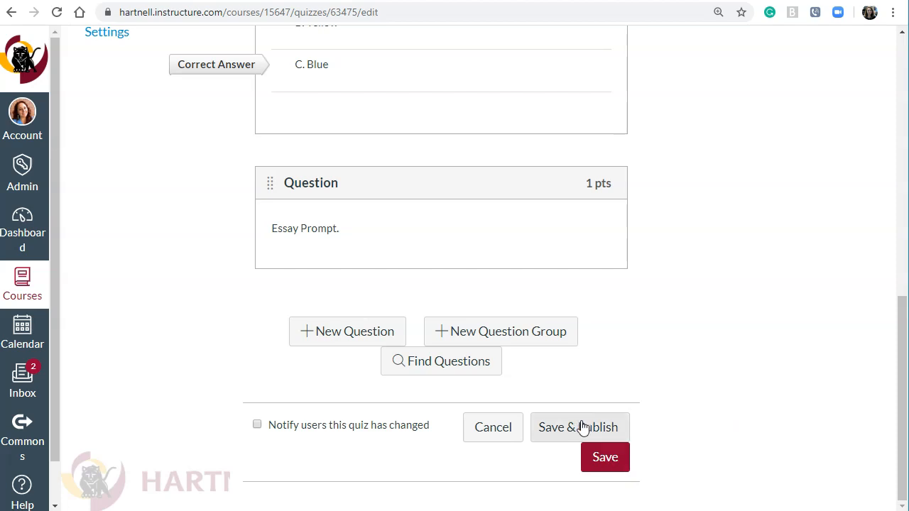
Step: Save the Week 1 Quiz and publish it
left_click(606, 459)
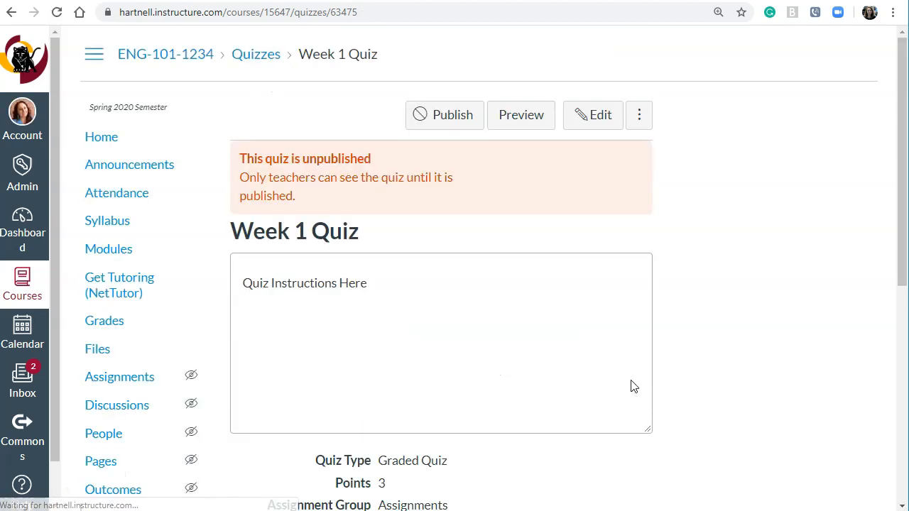
left_click(456, 113)
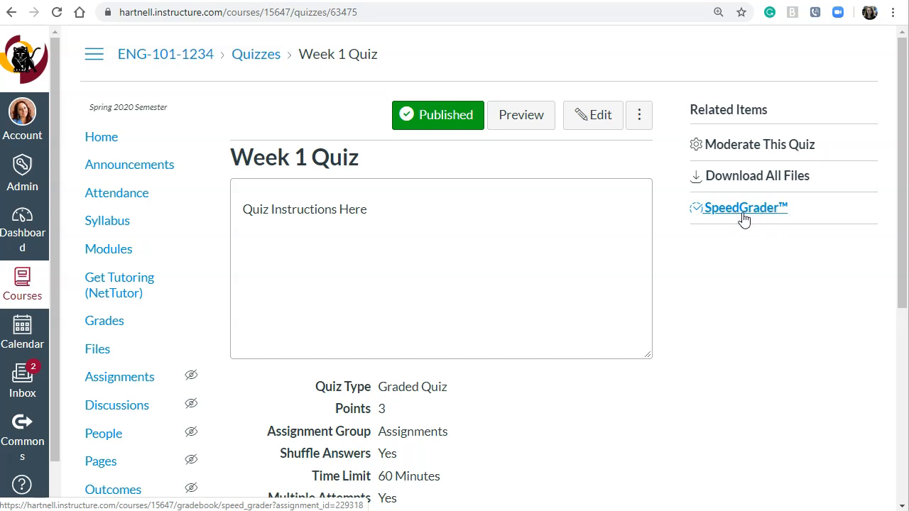
Step: Open the moderation page of the quiz and enter 1 extra attempt in the first listed student's extensions
left_click(731, 154)
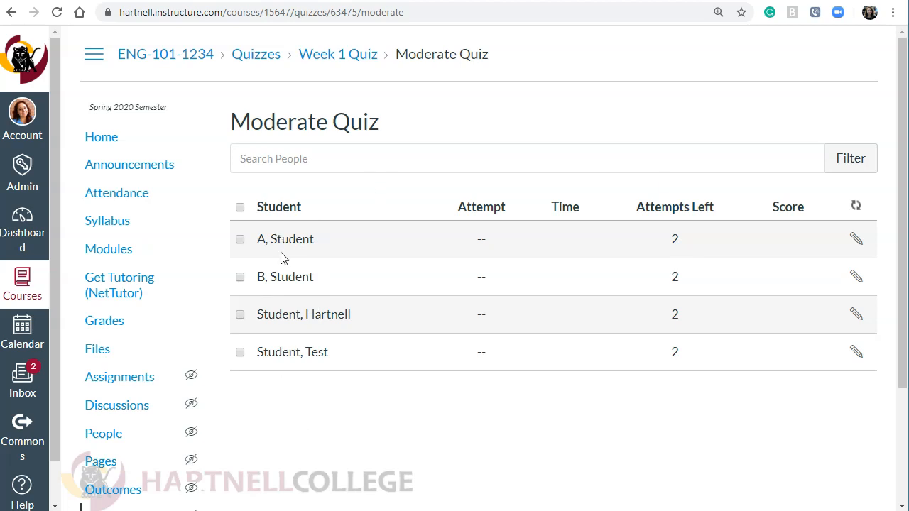
left_click(858, 241)
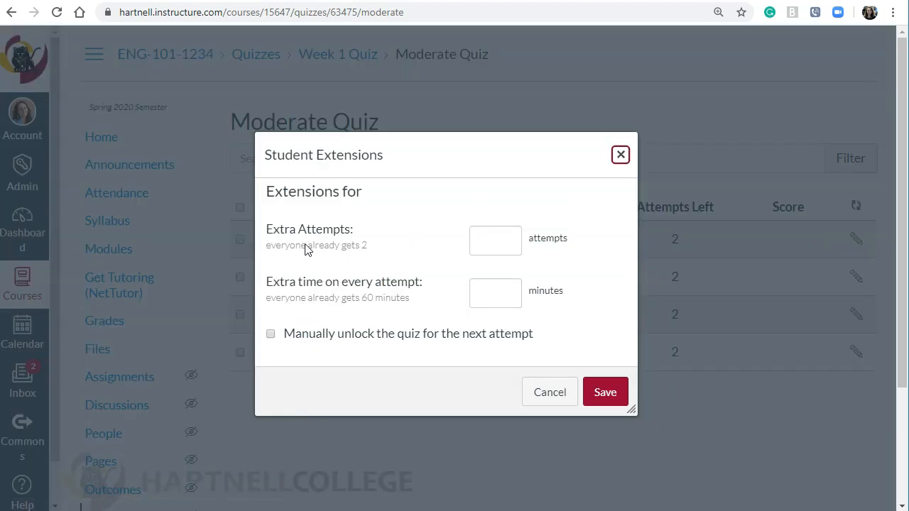
left_click_drag(268, 247, 370, 254)
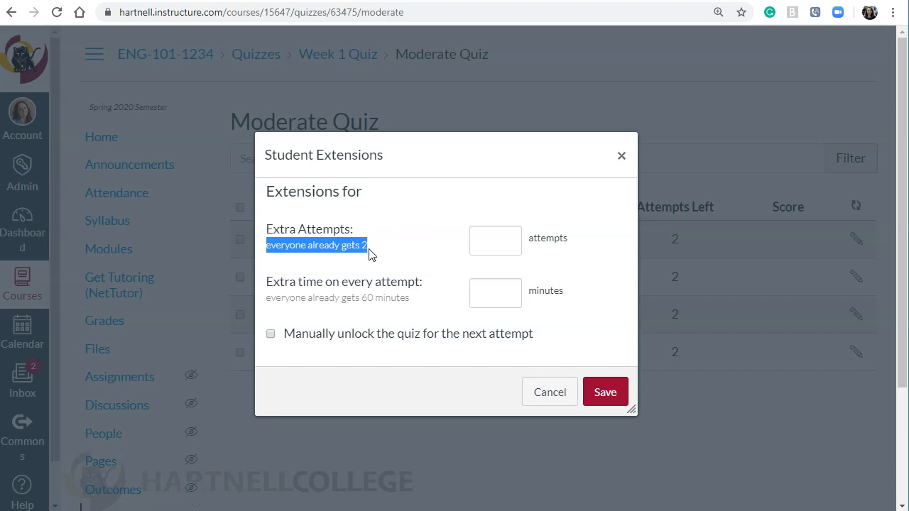
left_click(370, 254)
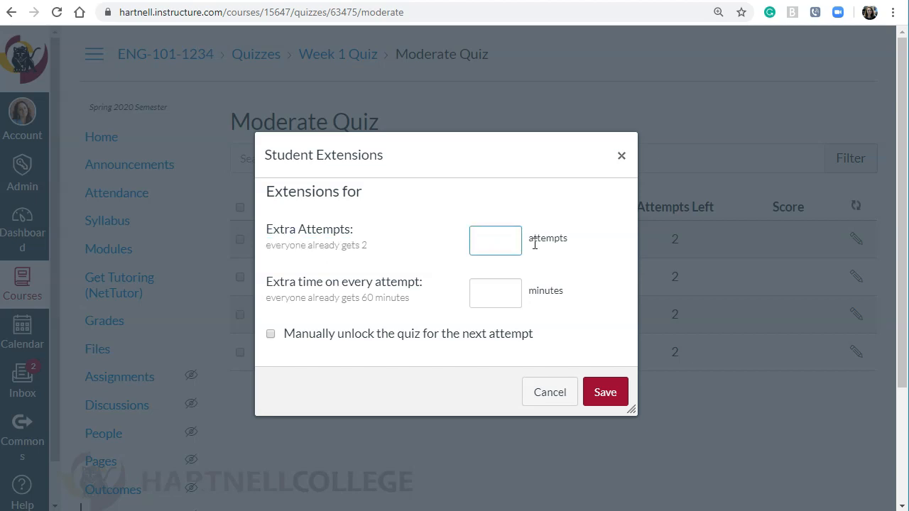
left_click(582, 250)
Step: Give the same student 60 extra minutes on every attempt and save the extensions
left_click_drag(377, 305, 362, 310)
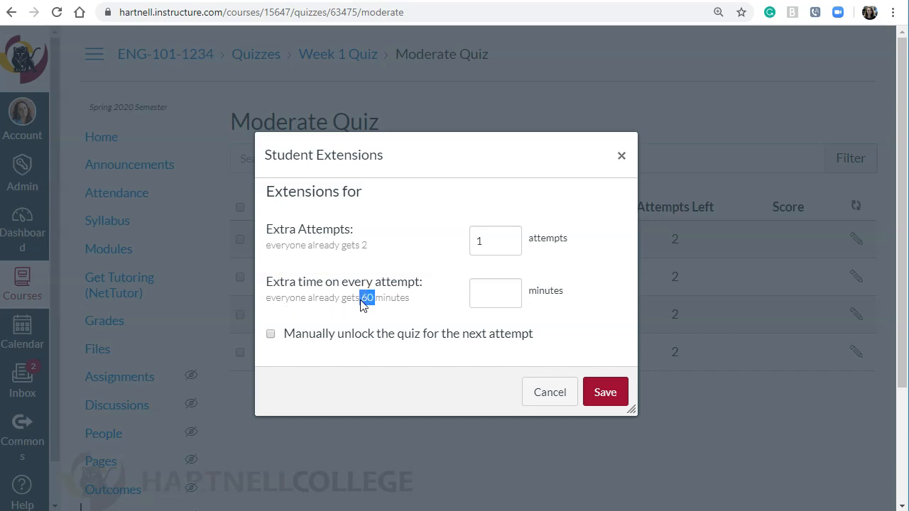
left_click(424, 304)
left_click(513, 293)
type("60")
left_click(553, 307)
left_click(611, 398)
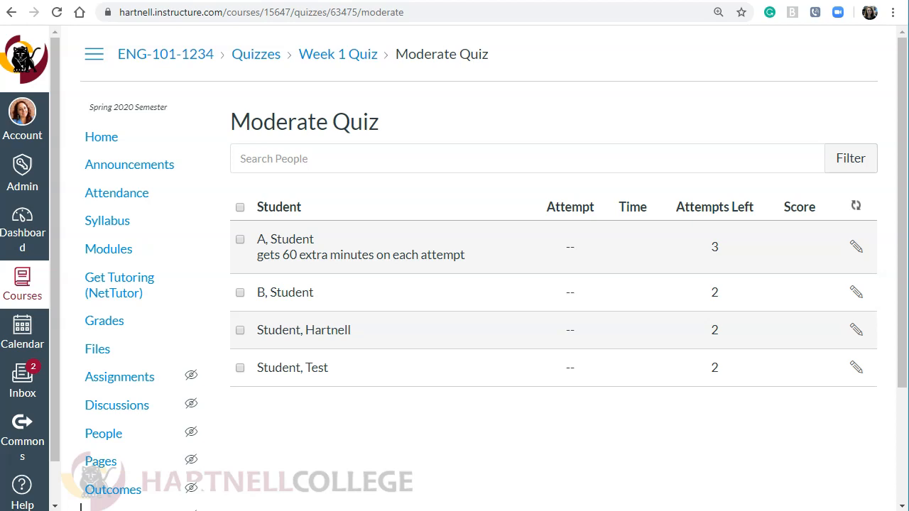
Step: Open the Week 1 Quiz from the Week 1 module, preview it and examine the running time
left_click(105, 254)
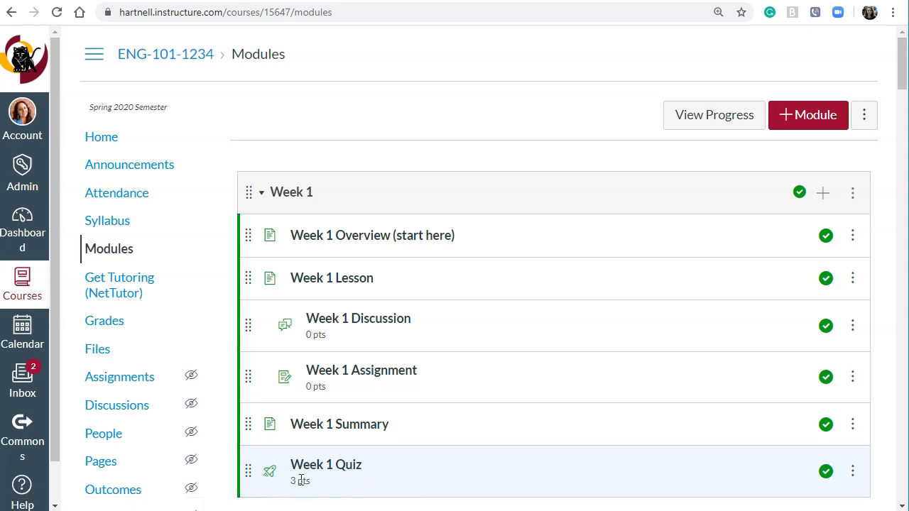
left_click(328, 468)
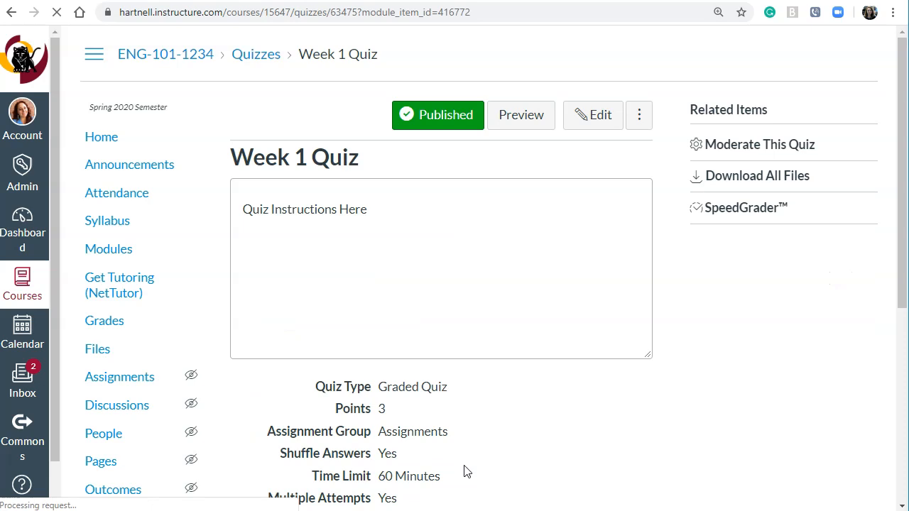
left_click(524, 119)
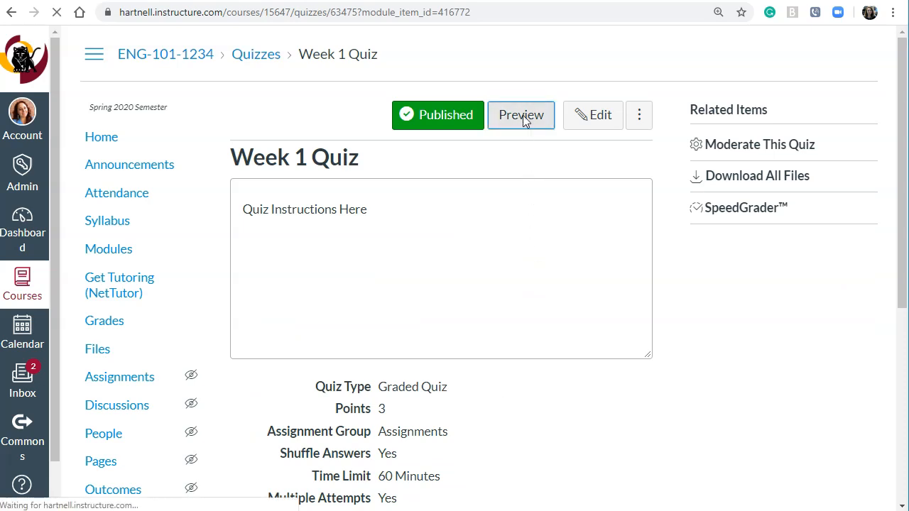
left_click_drag(901, 79, 896, 120)
left_click_drag(696, 161, 845, 178)
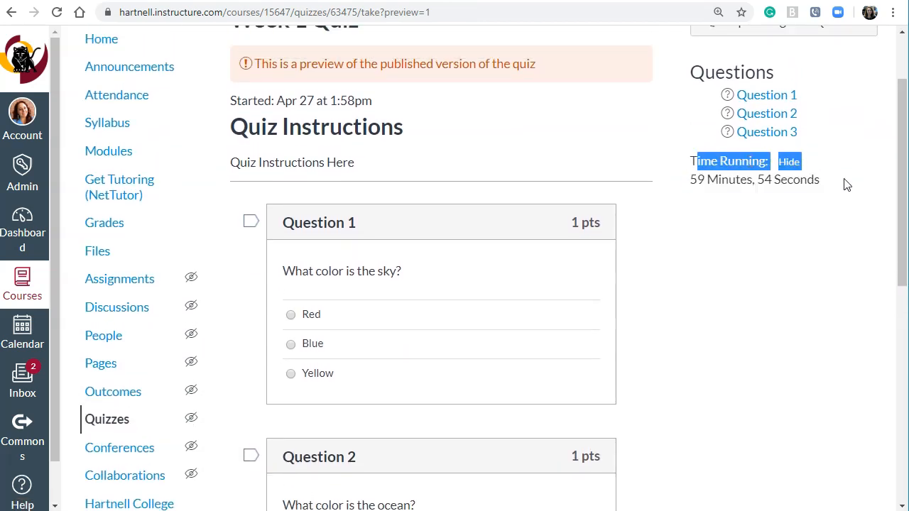
left_click(845, 179)
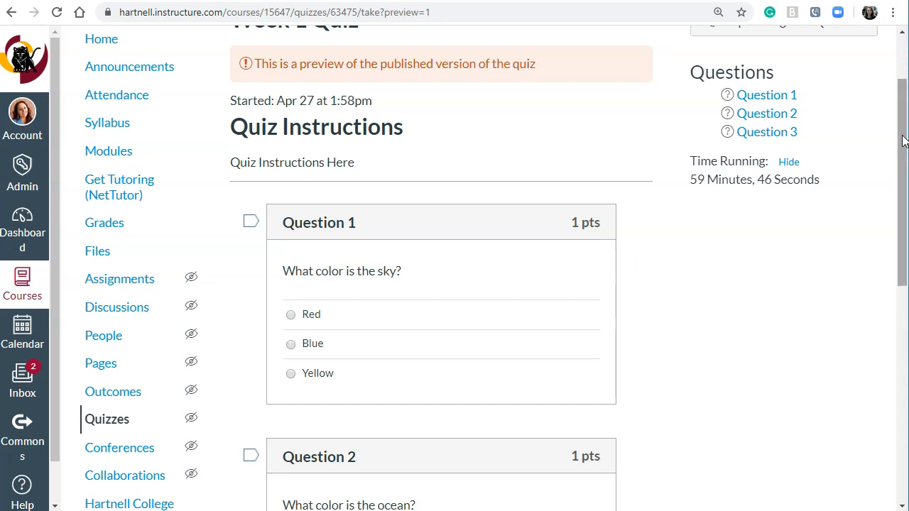
Step: Review all three questions in the quiz preview, then submit the preview without answering any of them
left_click_drag(903, 140, 882, 326)
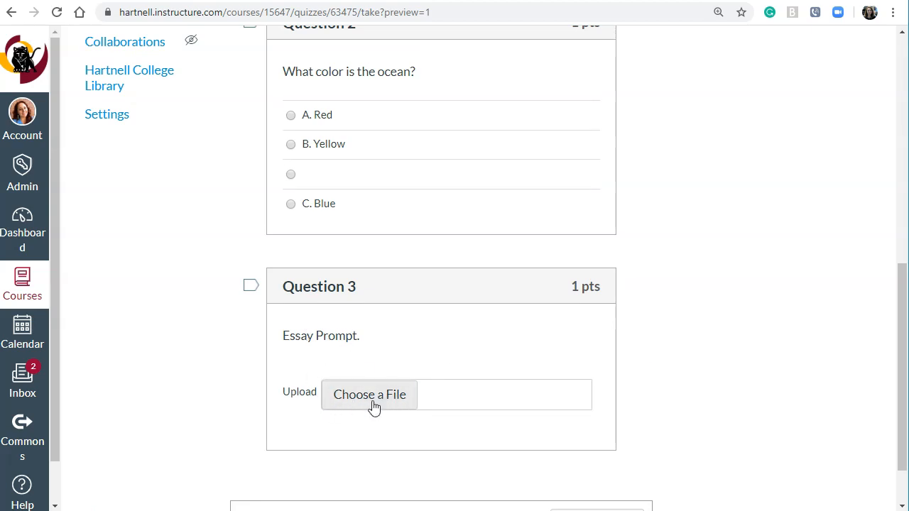
left_click_drag(903, 277, 900, 175)
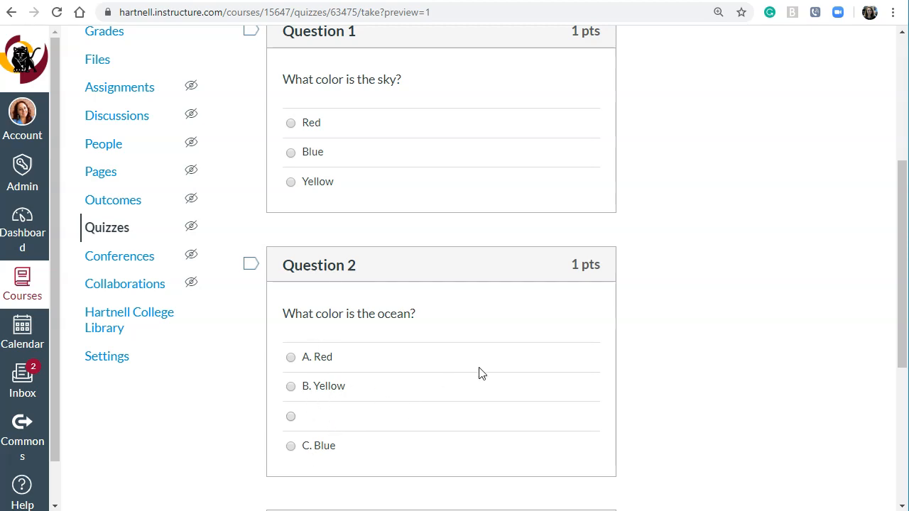
left_click_drag(897, 189, 874, 325)
left_click(596, 458)
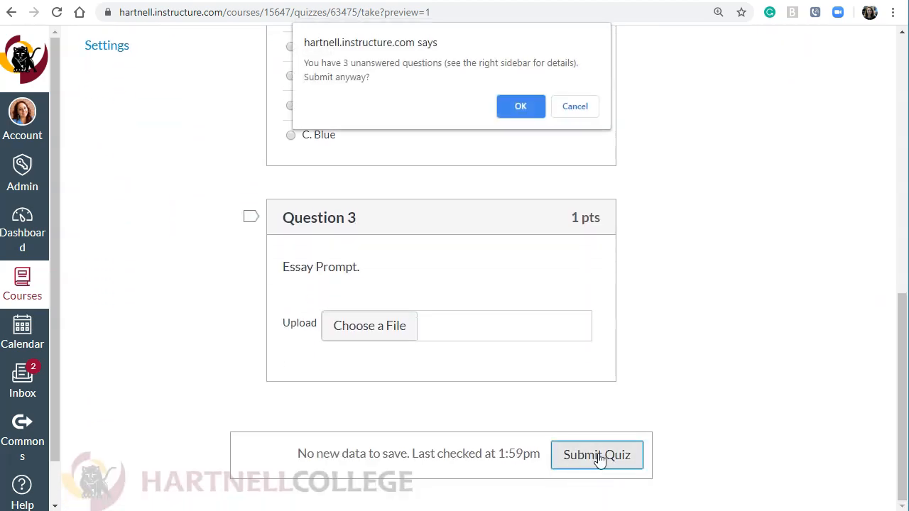
left_click(520, 110)
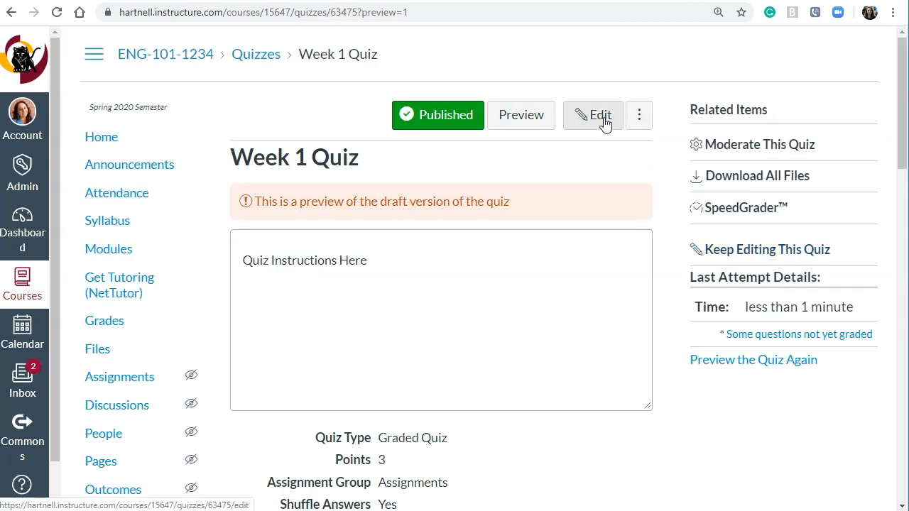
Step: Edit the Week 1 Quiz and open its "What color is the ocean?" question for editing
left_click(602, 118)
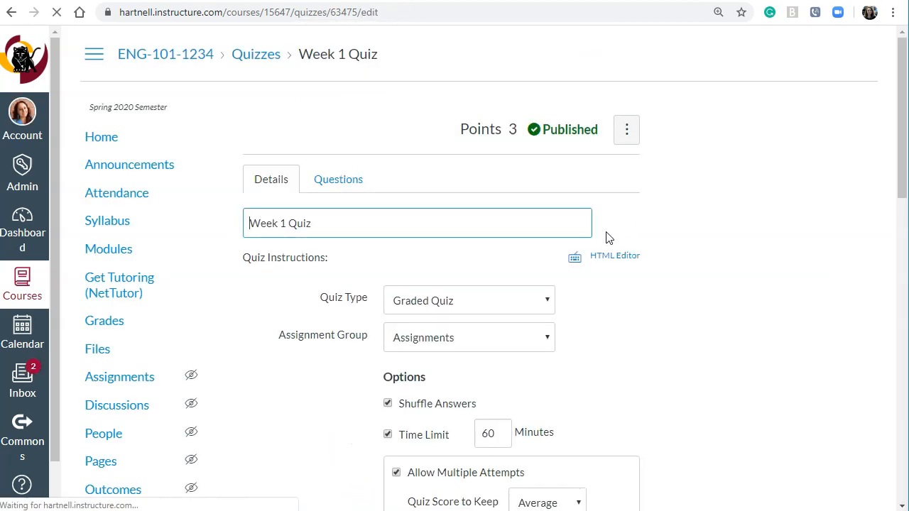
left_click(337, 178)
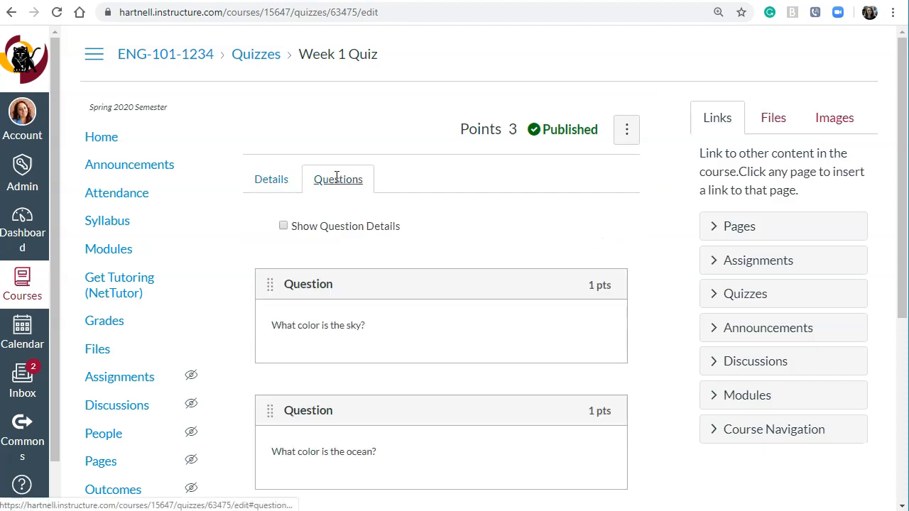
scroll(418, 177, "down", 5)
mouse_move(593, 118)
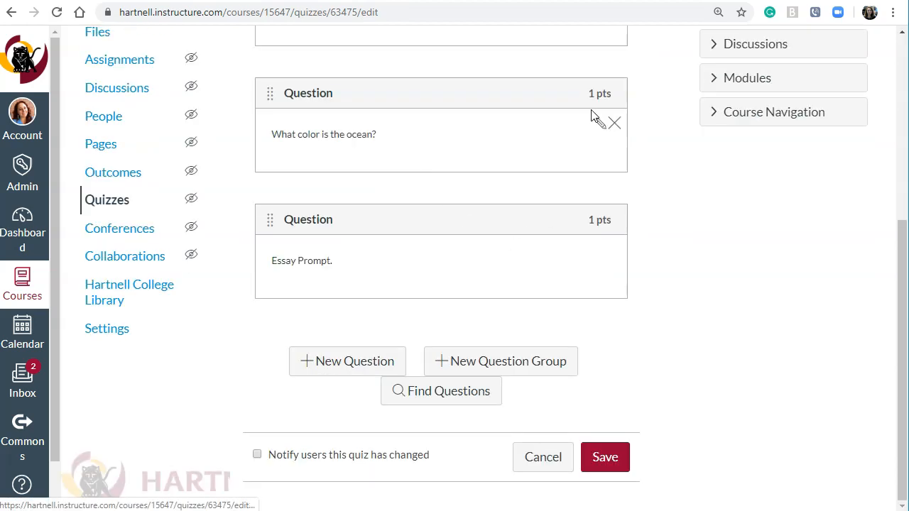
left_click(597, 125)
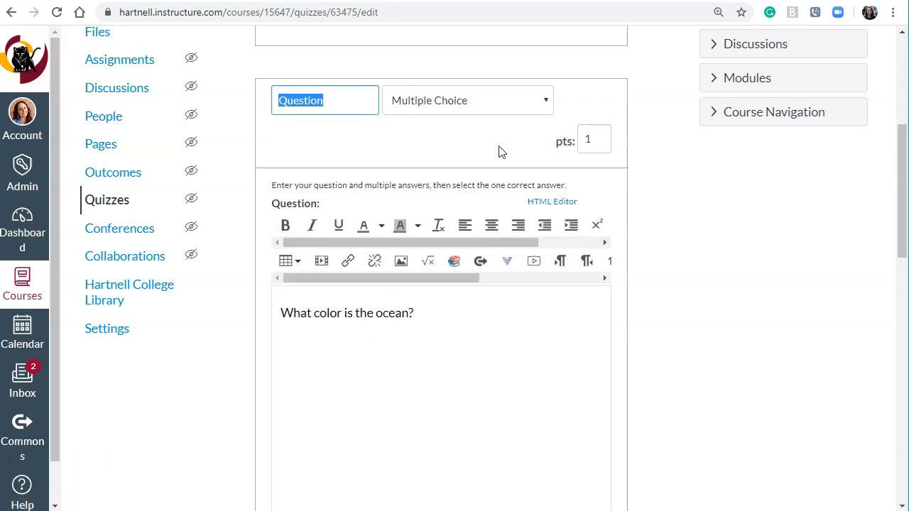
Step: Delete the blank possible answer from the ocean question, update the question and save the quiz
scroll(442, 278, "down", 5)
scroll(445, 277, "down", 5)
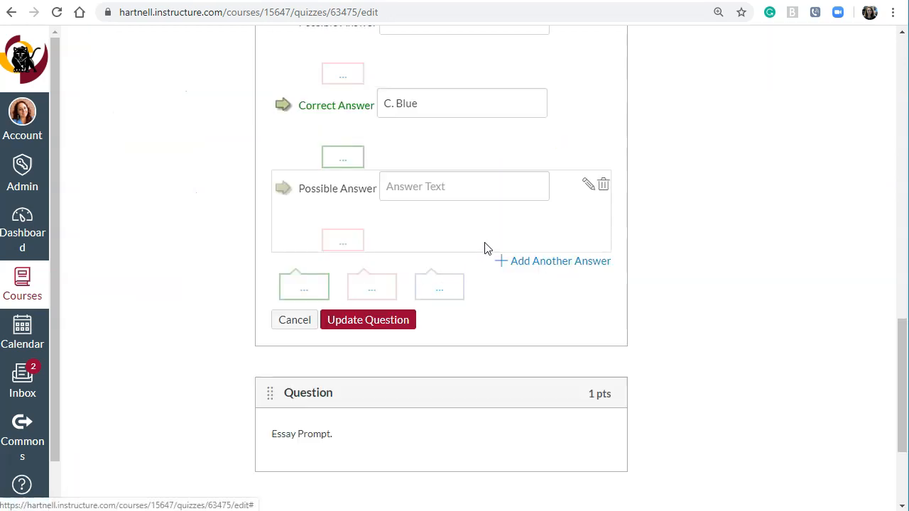
left_click(603, 184)
left_click_drag(902, 227, 895, 329)
left_click(363, 306)
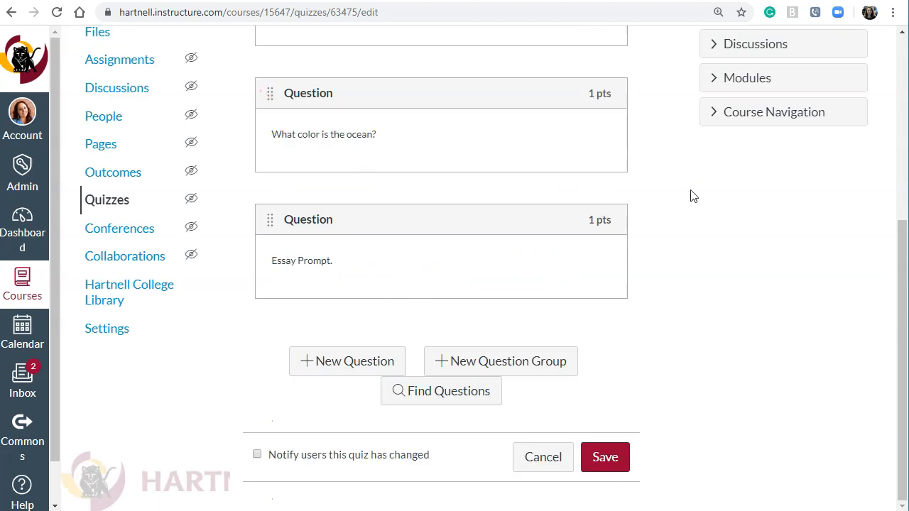
left_click(604, 457)
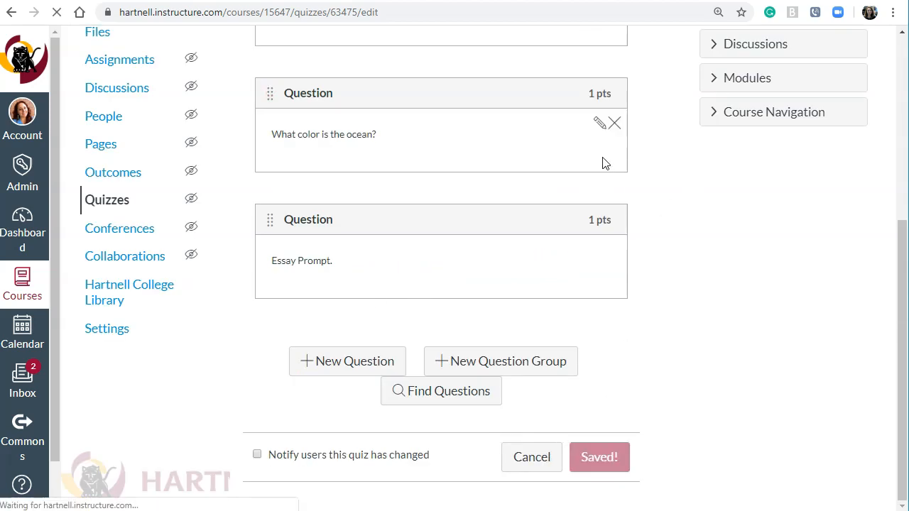
Step: Preview the edited Week 1 Quiz again, check its questions and answer choices, and submit the preview unanswered
left_click(531, 120)
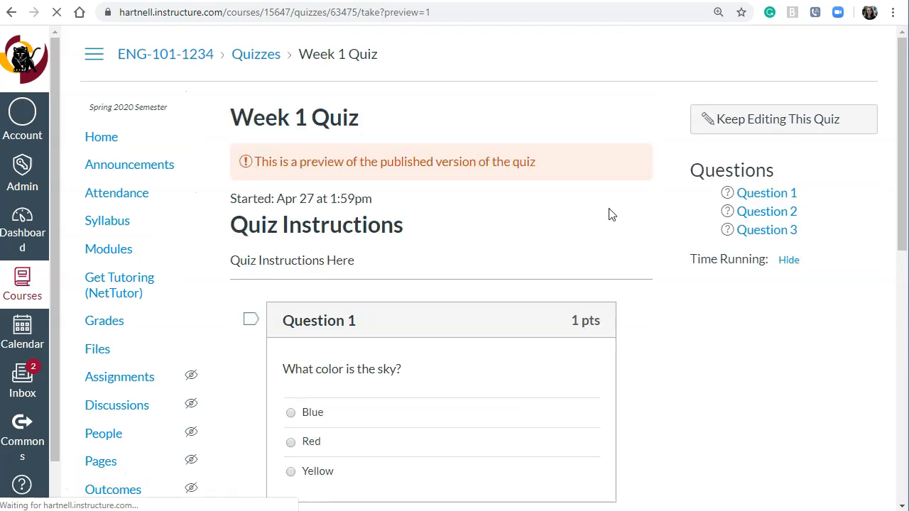
left_click_drag(900, 131, 885, 309)
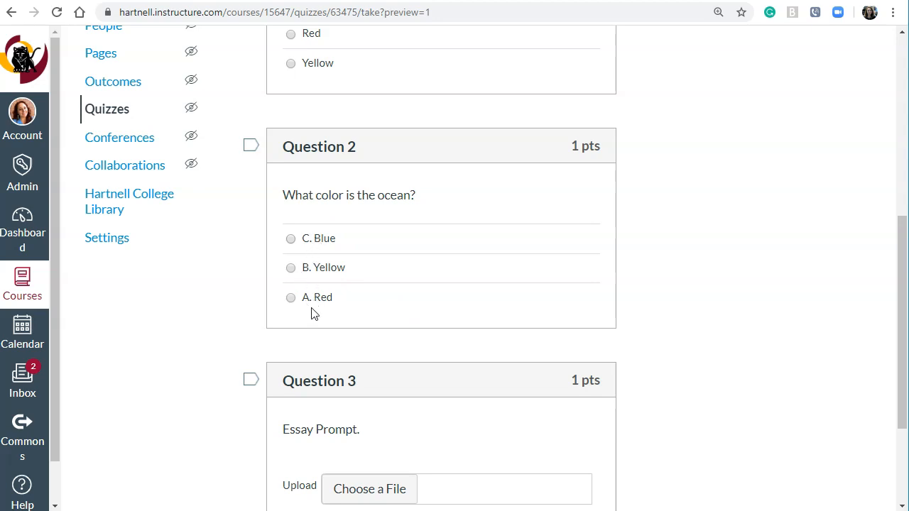
left_click_drag(899, 264, 900, 197)
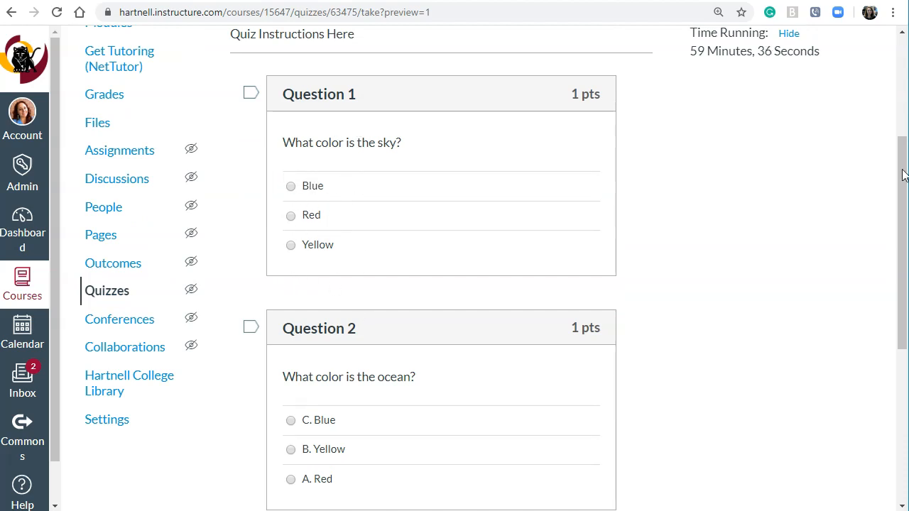
left_click_drag(901, 146, 904, 243)
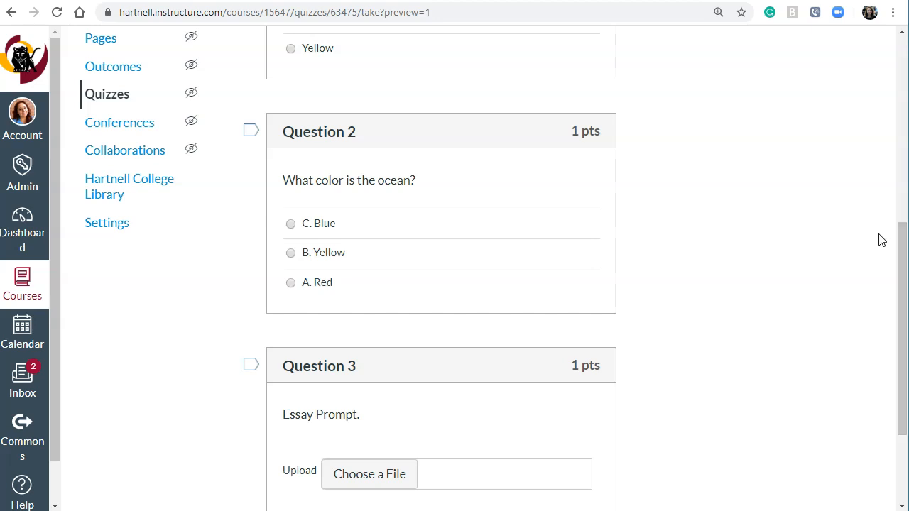
left_click_drag(898, 270, 896, 358)
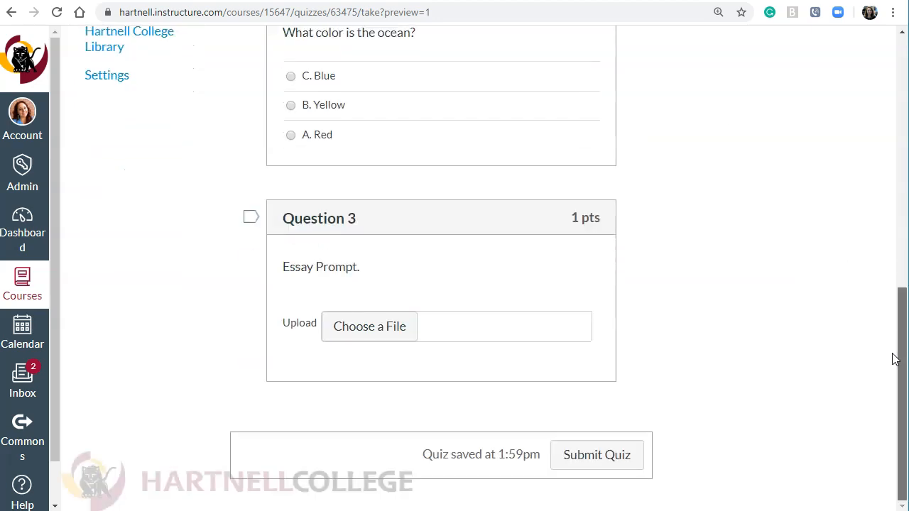
left_click(572, 465)
left_click(529, 105)
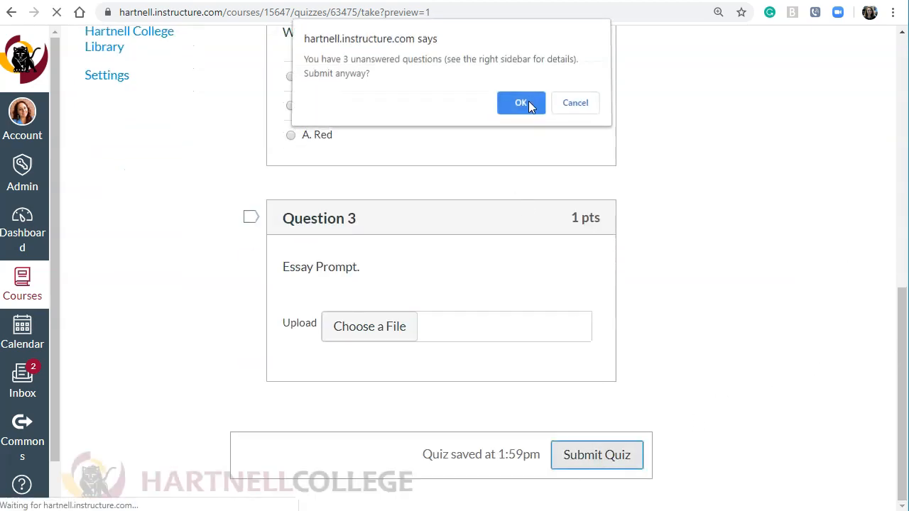